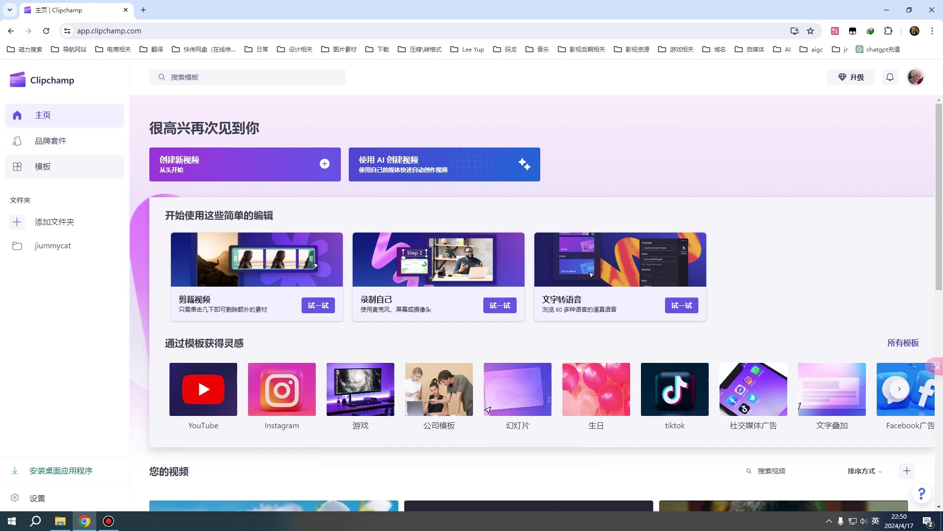
Look over the template and brand kit pages, and review the existing videos listed on the home page.
click(43, 166)
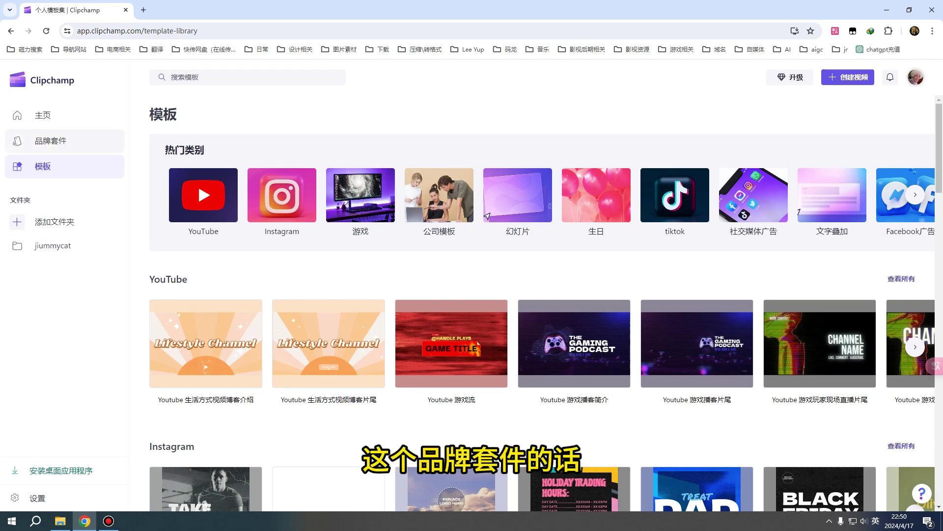
click(51, 141)
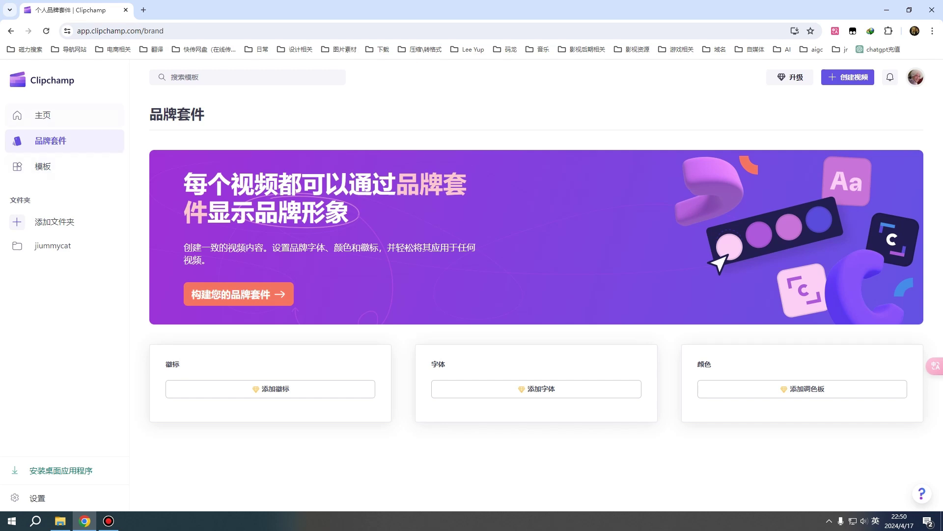
click(43, 115)
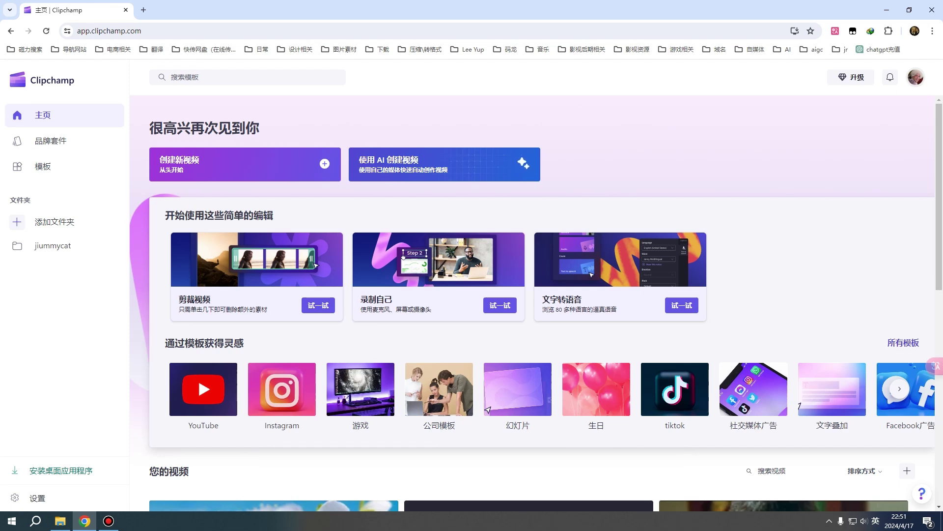
scroll(536, 303, down, 2)
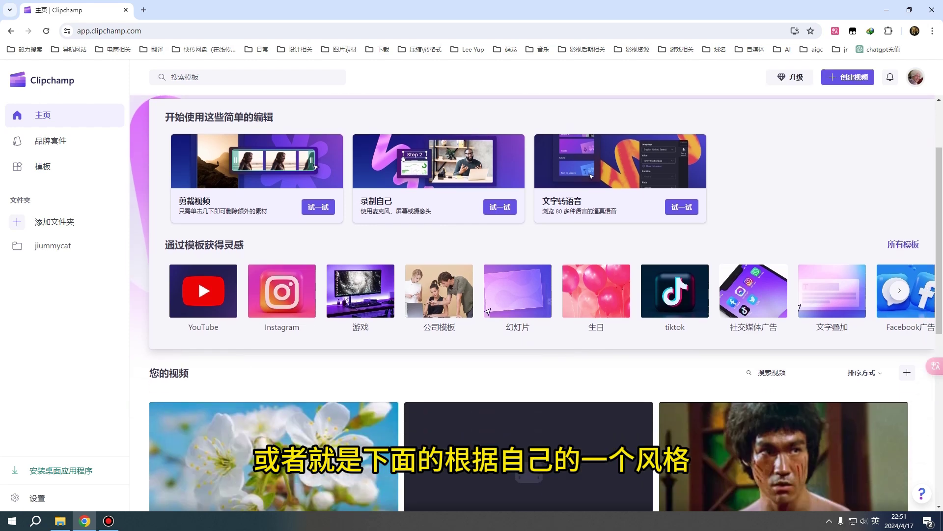
scroll(536, 302, down, 3)
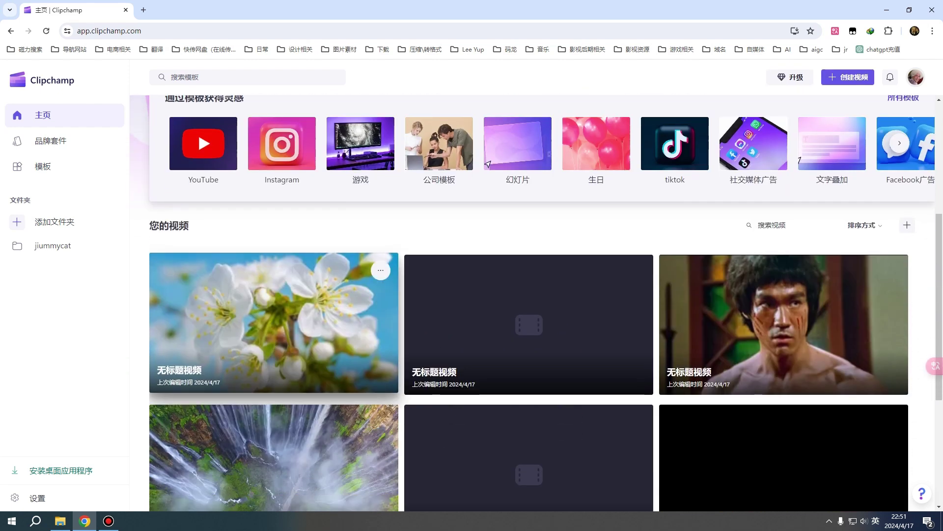
scroll(537, 303, down, 1)
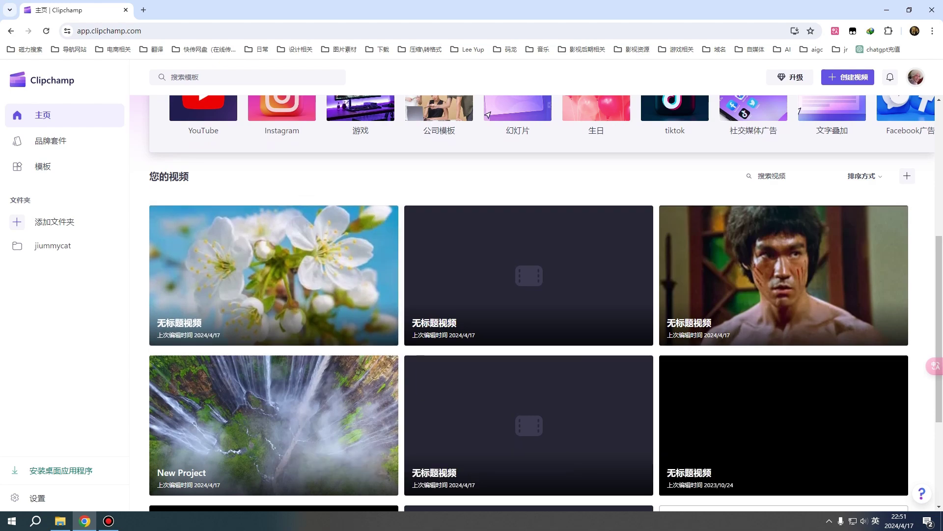
scroll(537, 303, down, 4)
scroll(537, 303, up, 10)
Open the full template library and browse its categories, from YouTube and Instagram to social media ads and text overlays.
click(906, 343)
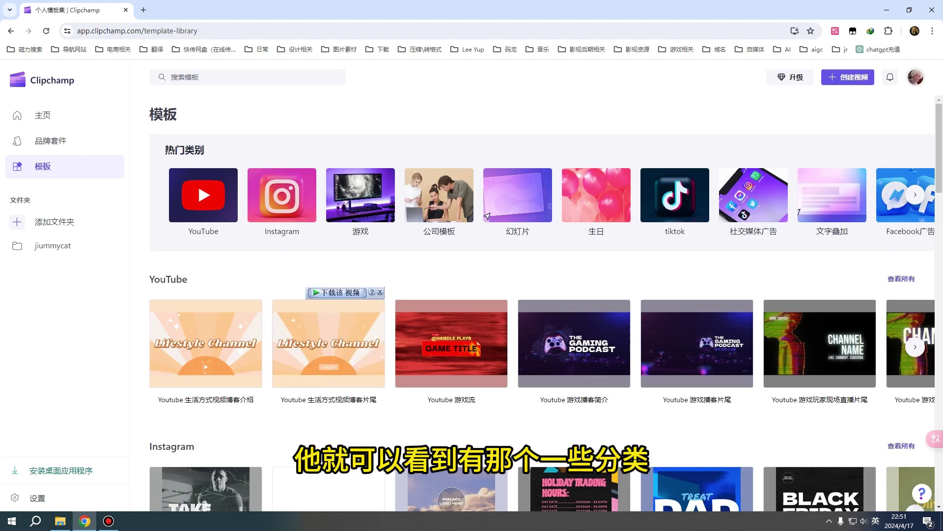
scroll(487, 215, down, 7)
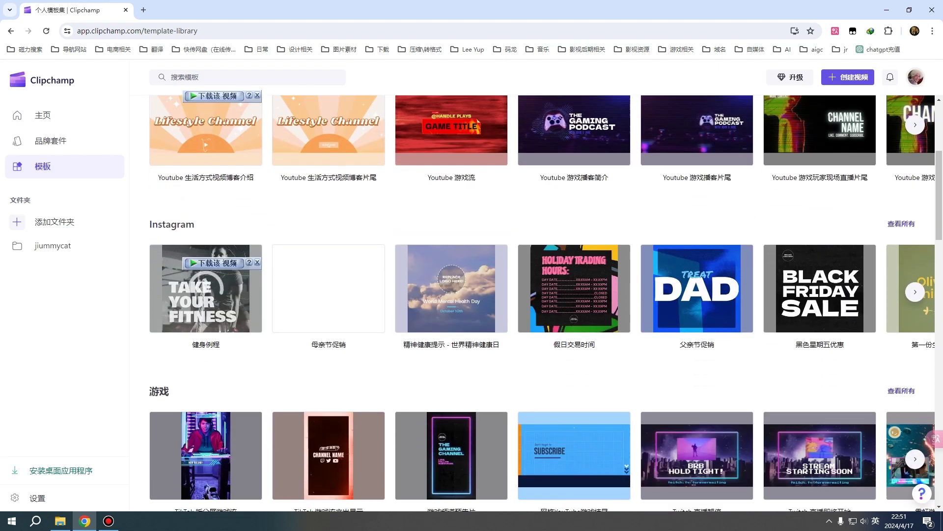
scroll(546, 303, down, 5)
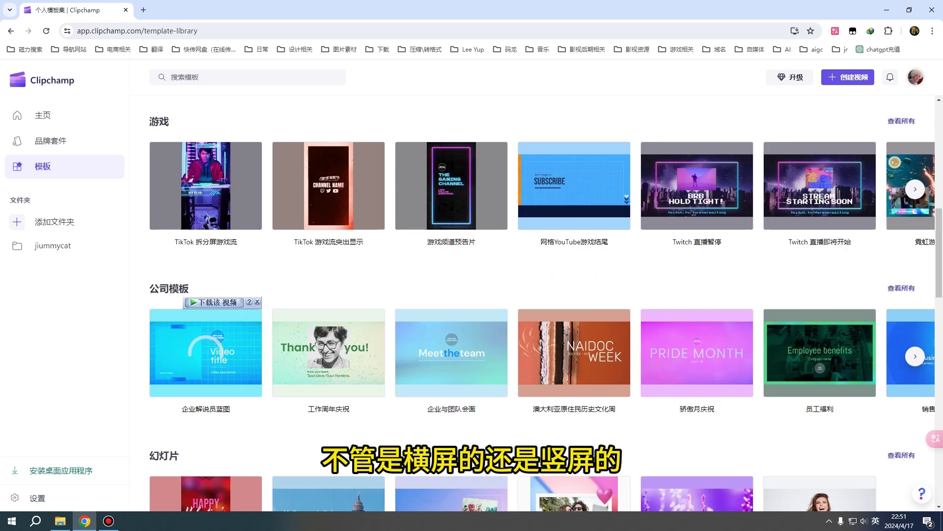
scroll(546, 303, down, 4)
scroll(546, 303, down, 5)
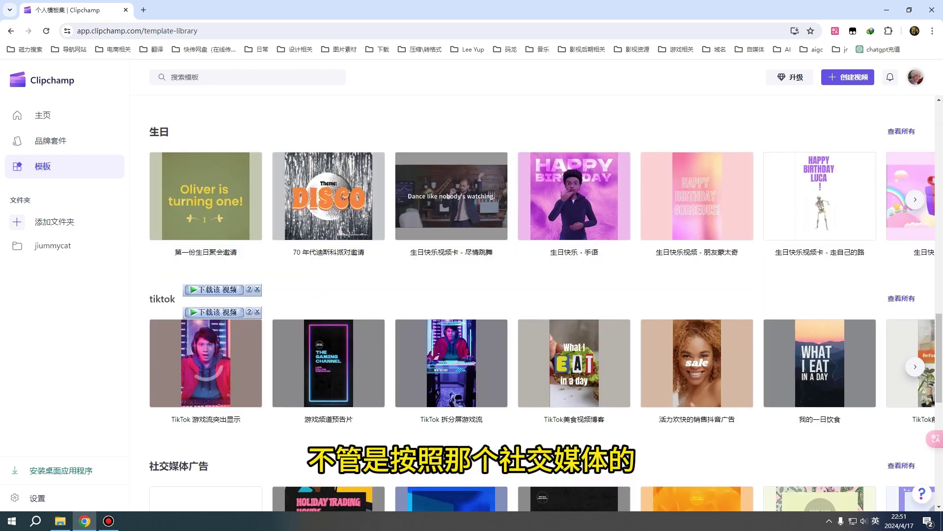
scroll(546, 310, down, 1)
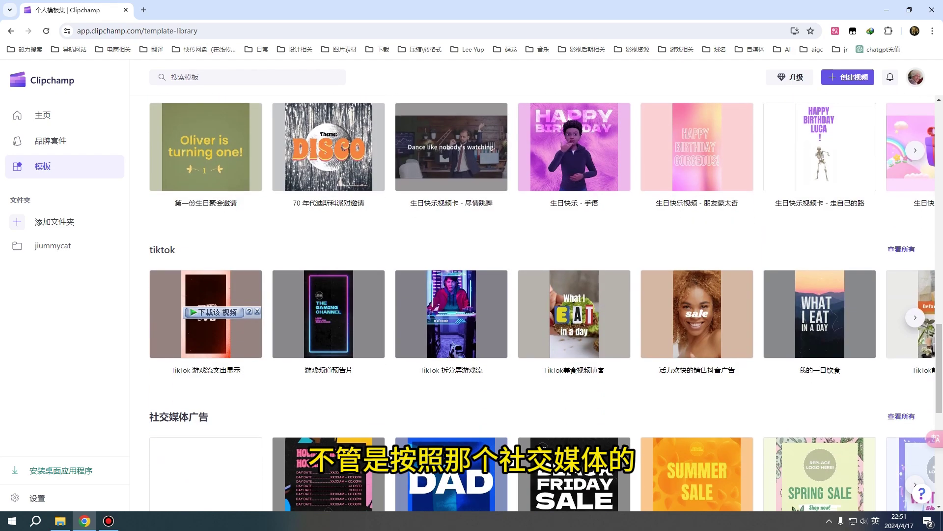
scroll(546, 303, down, 3)
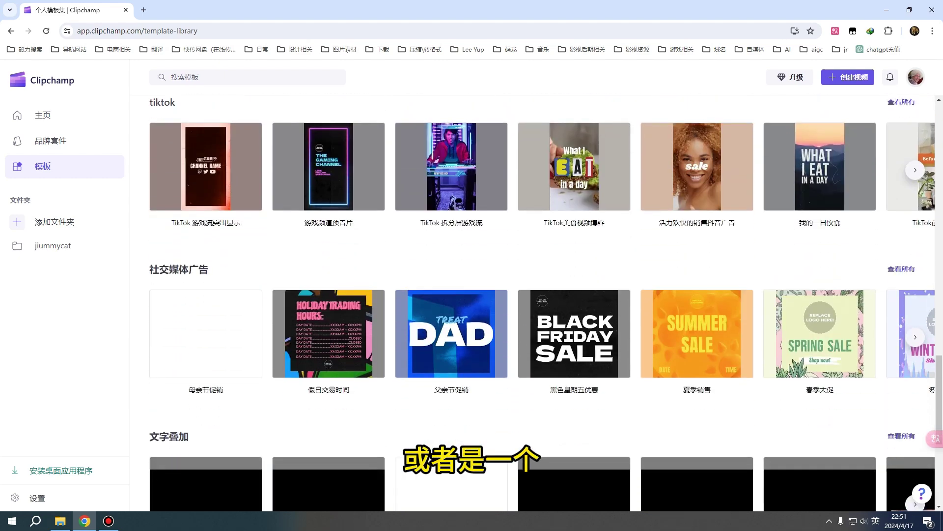
scroll(487, 140, down, 2)
scroll(487, 139, up, 20)
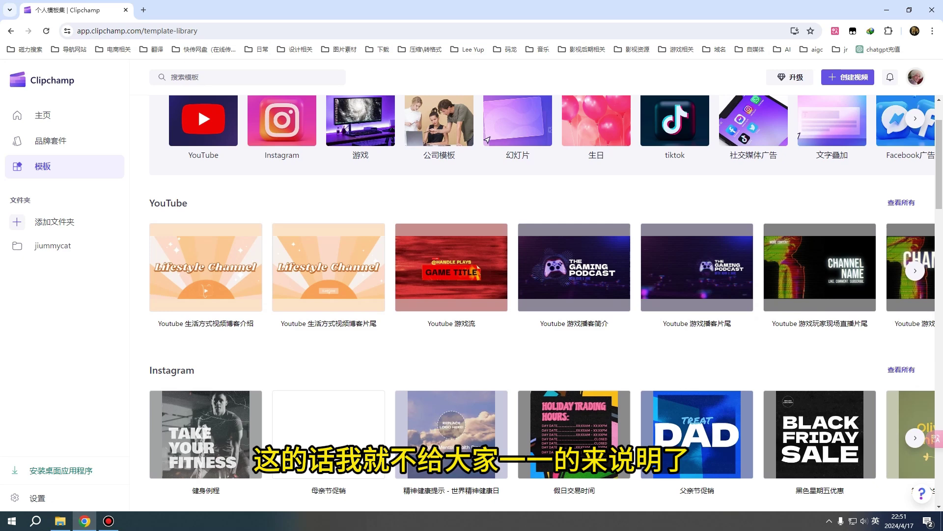
scroll(546, 300, up, 2)
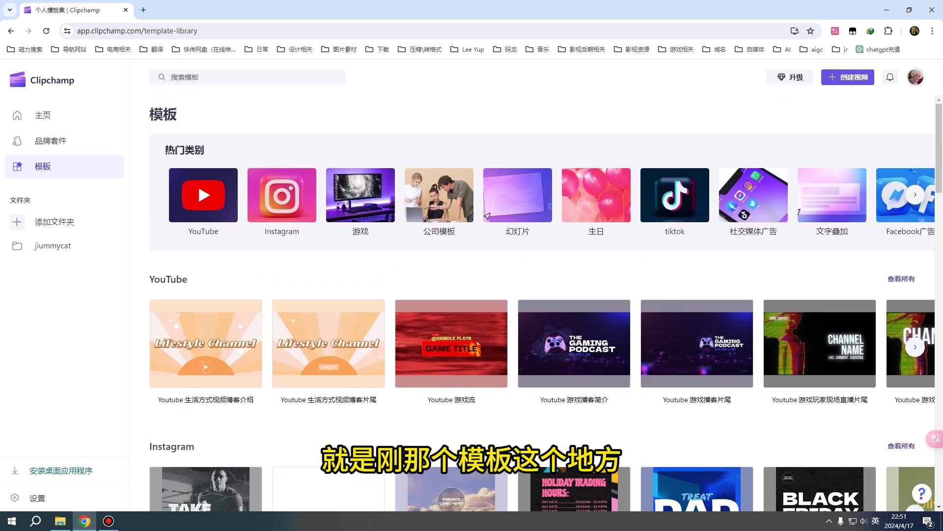
Open a new blank video from the home page to view the editor, and return to the home page.
click(42, 115)
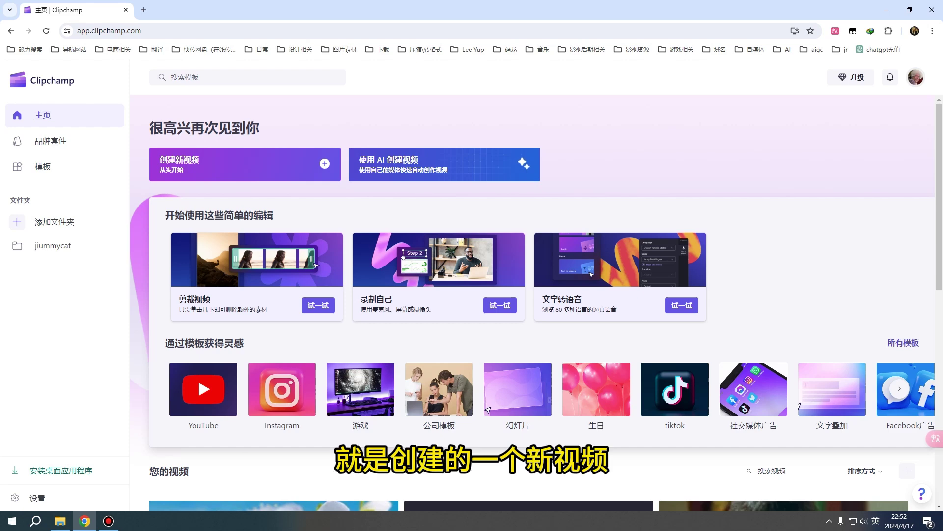
click(245, 164)
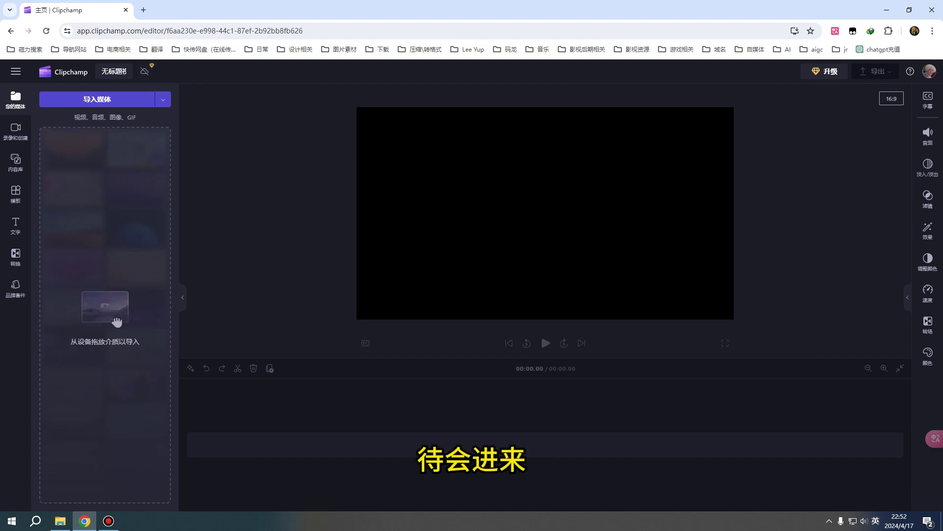
click(11, 31)
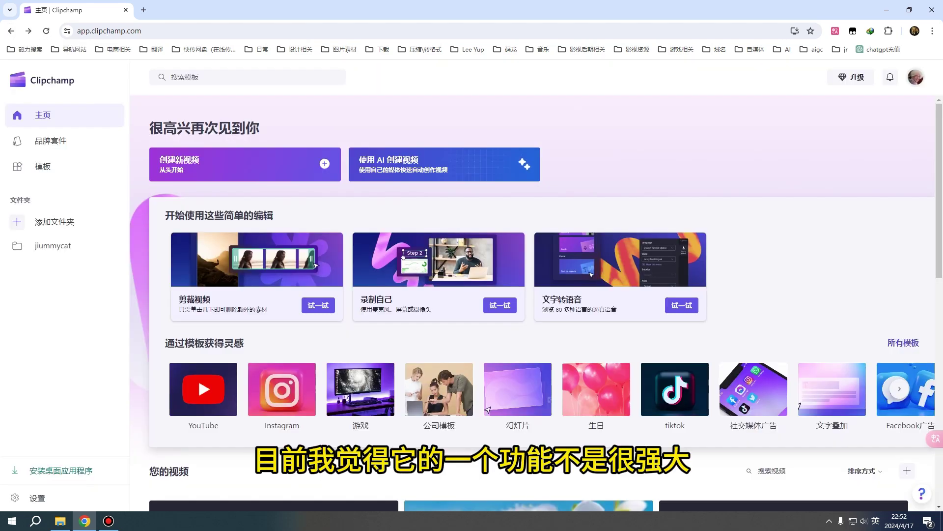
Start an AI-created video, add three portrait images from the desktop as its media, and title it "mingren".
click(444, 164)
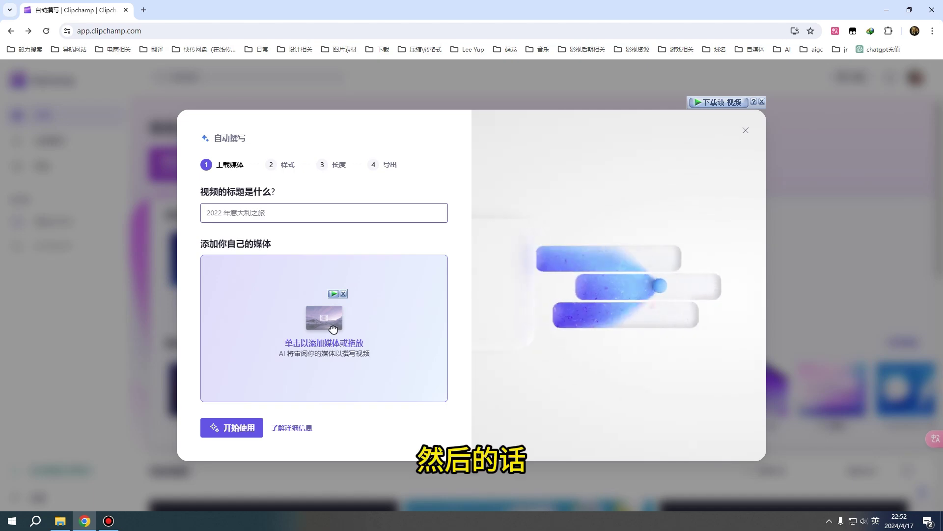
click(910, 9)
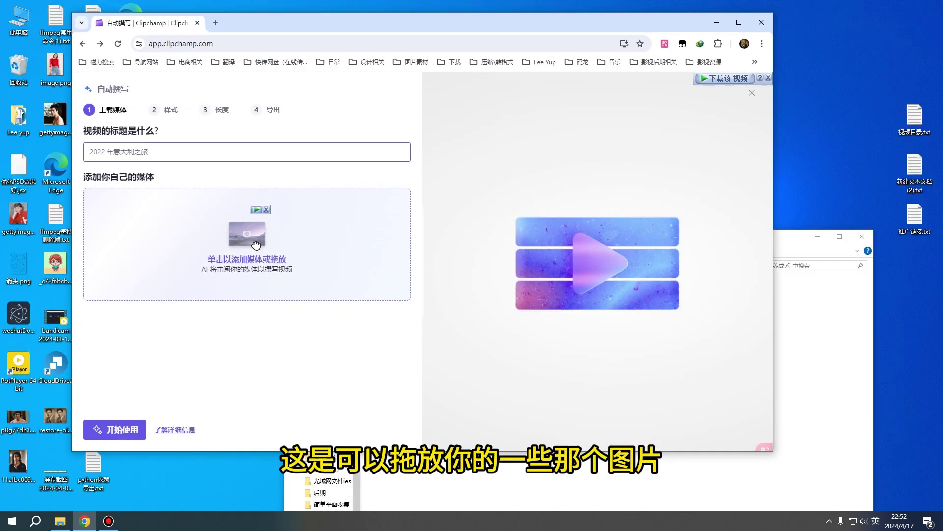
drag(440, 30, 513, 32)
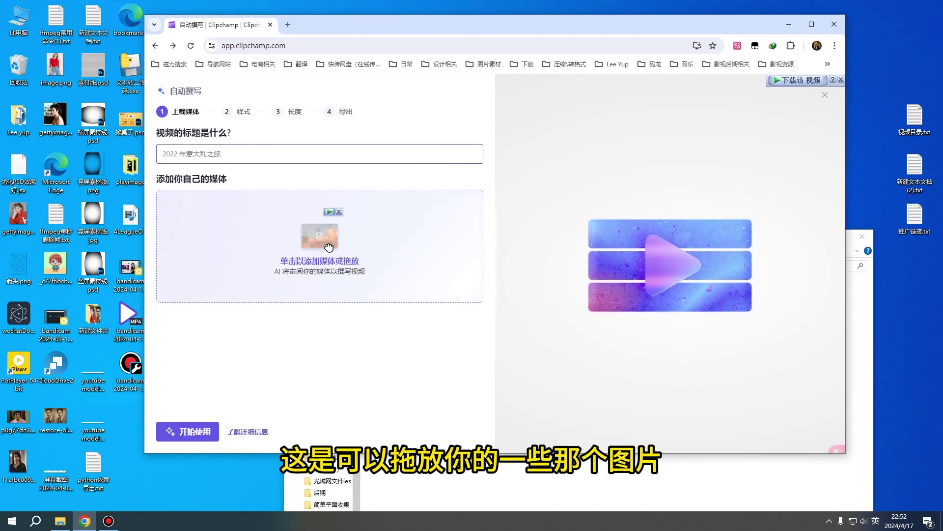
click(328, 247)
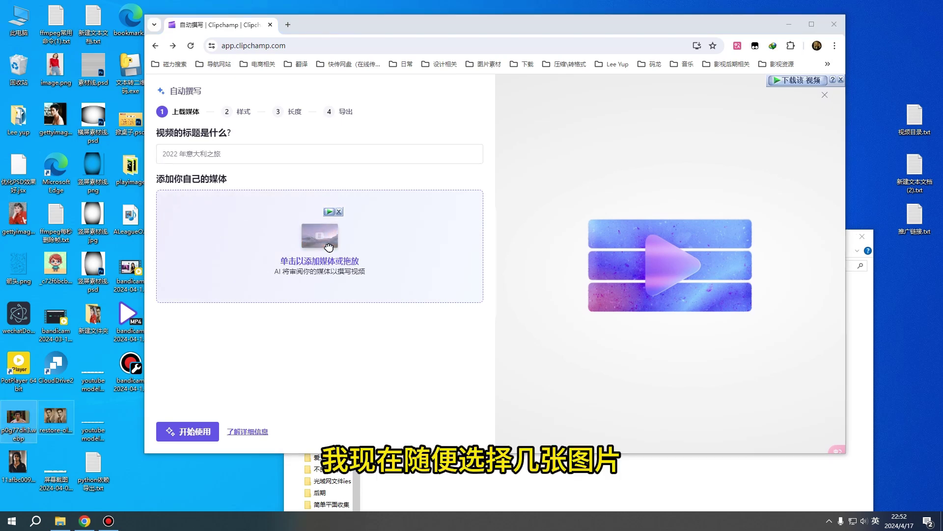
drag(329, 247, 329, 247)
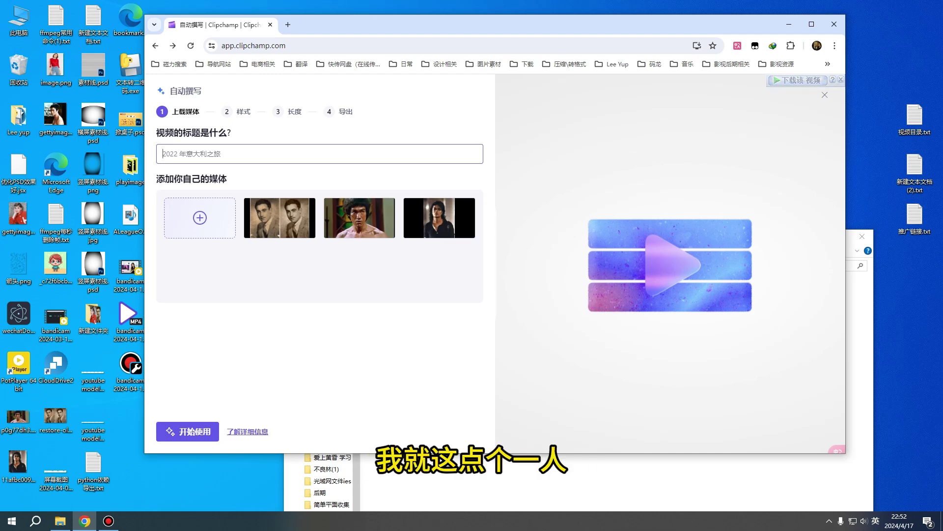
text(mingrten)
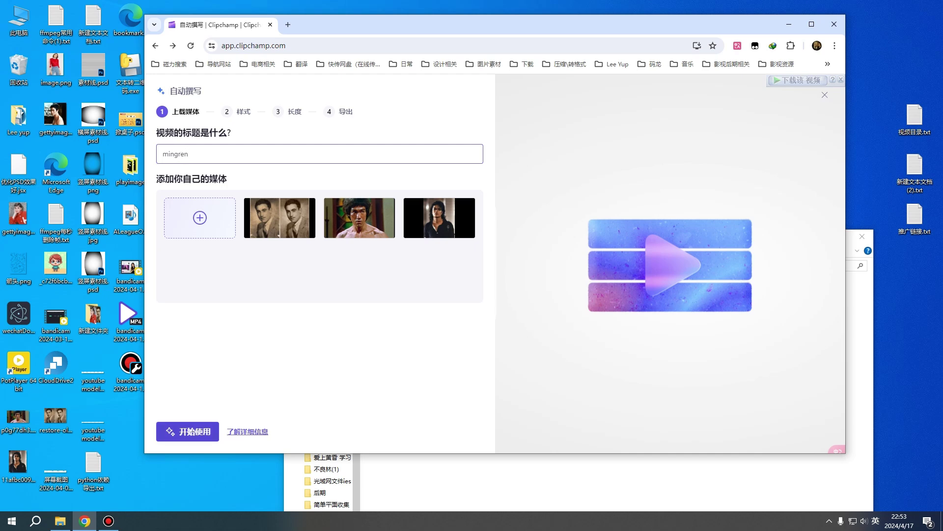
Generate the AI video with the suggested Vibrant style and portrait orientation at full length, proceeding to the export stage.
click(188, 431)
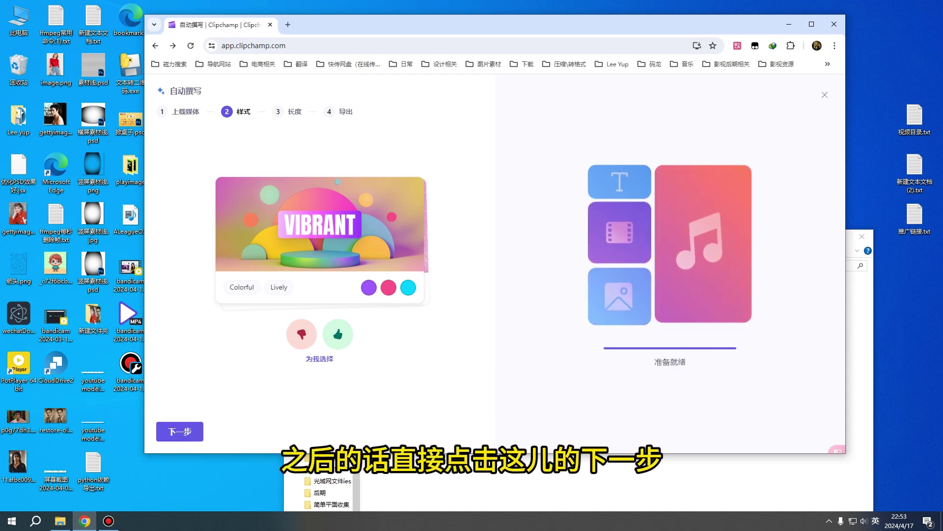
click(180, 431)
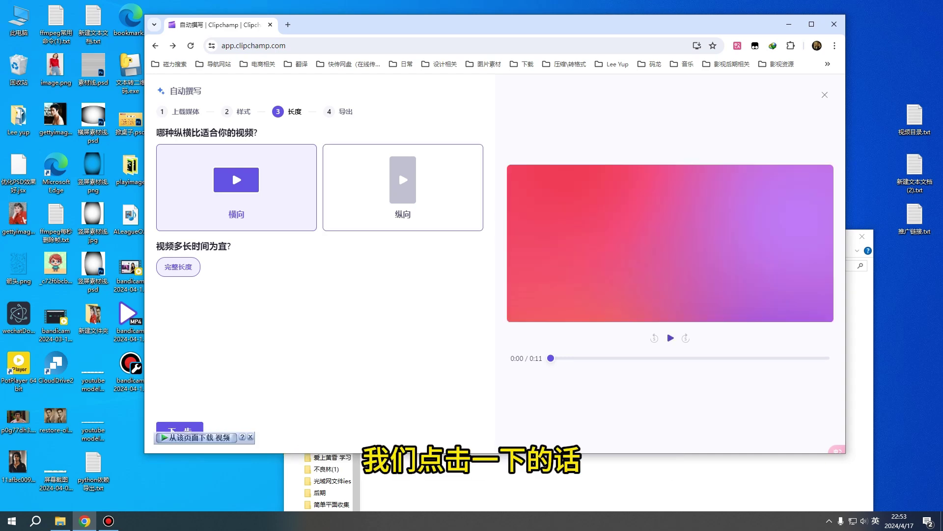
click(402, 187)
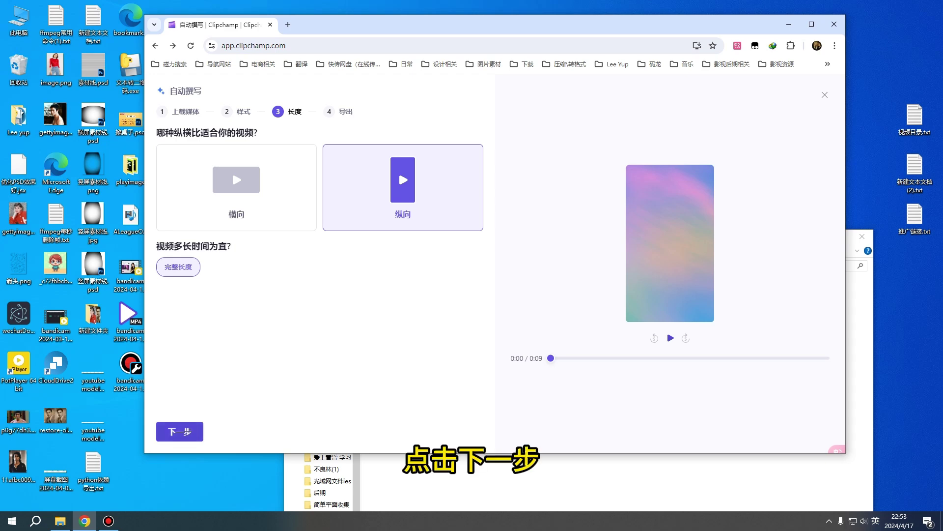
click(180, 431)
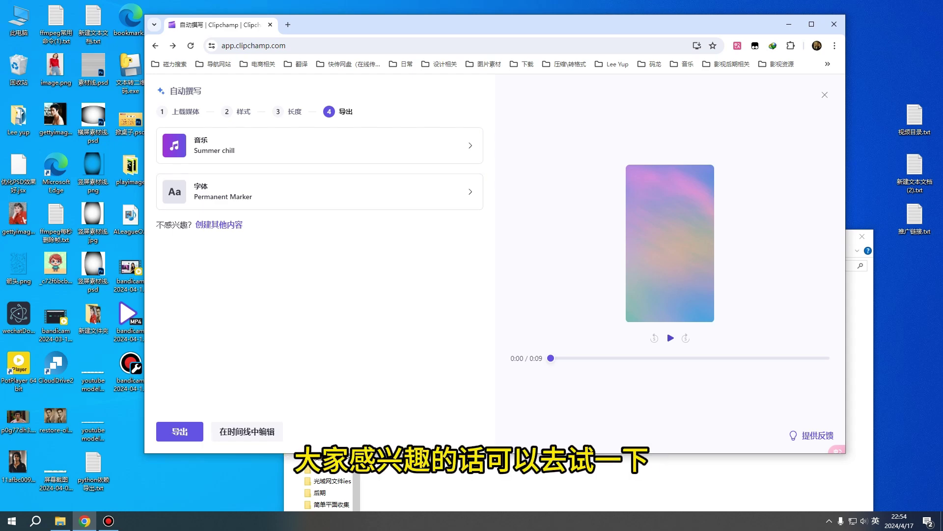
Leave the AI video composition and go through the home page to a new blank video project.
click(156, 45)
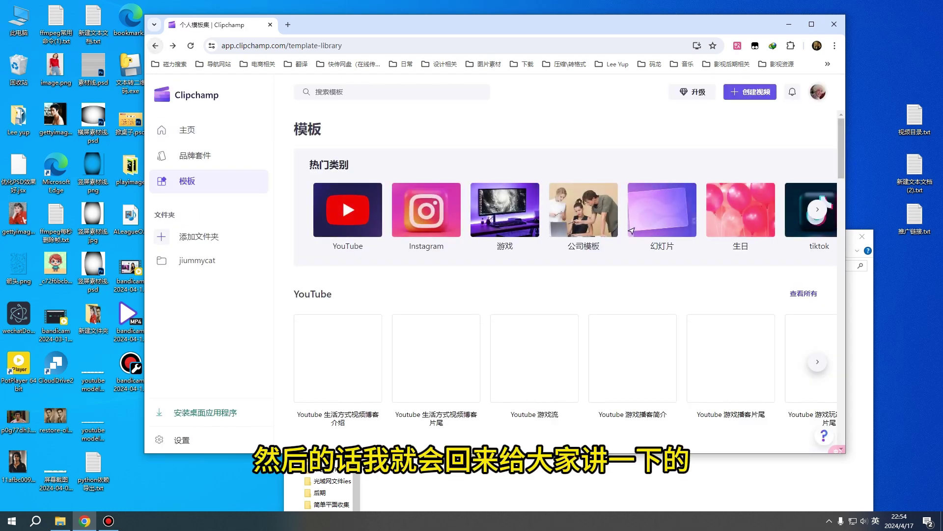
click(186, 129)
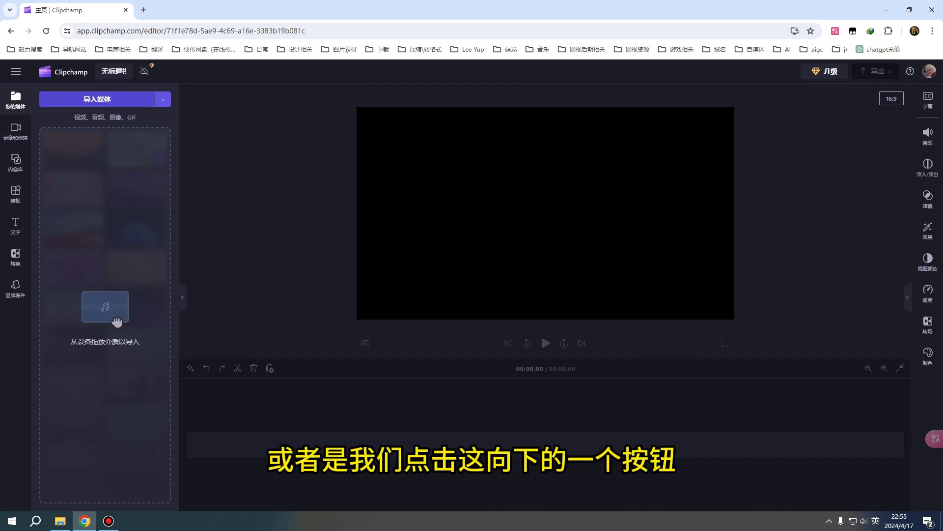
View the available media import sources and import the bandicam 2024-04-17 video from the desktop into the project's media.
click(162, 99)
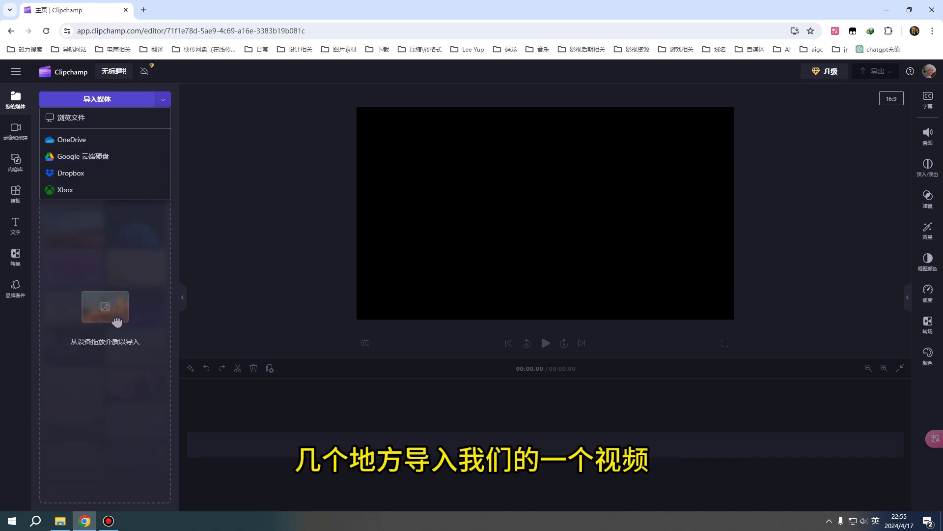
key(Escape)
click(909, 10)
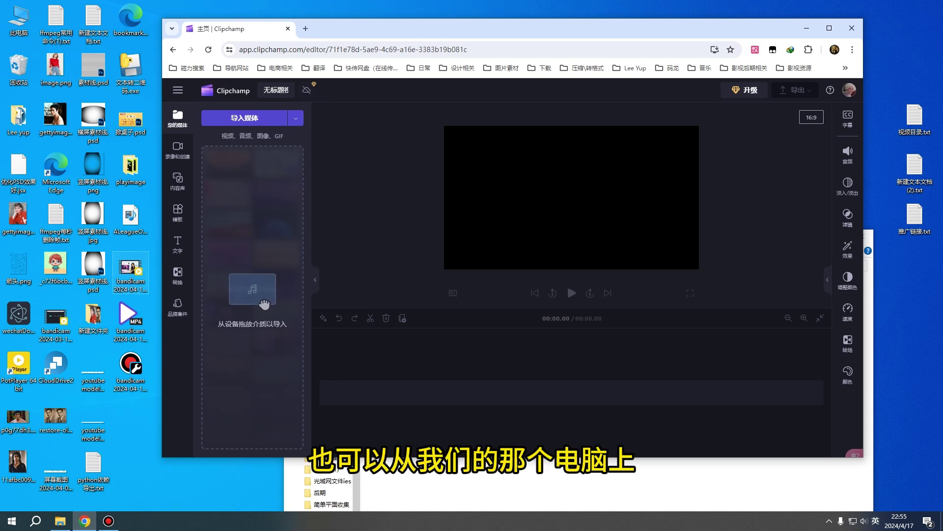
drag(130, 273, 246, 270)
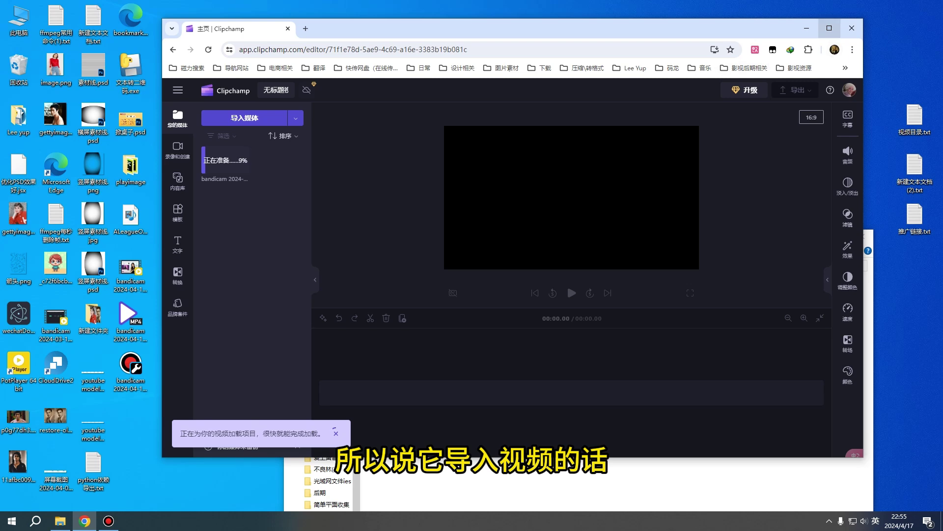
click(829, 28)
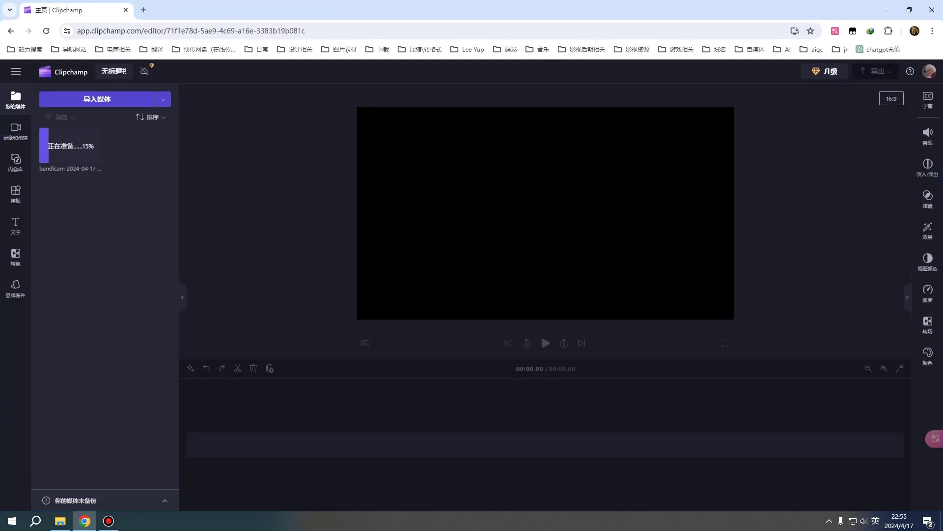
Open the screen recorder, review the entire-screen, window and Chrome-tab sharing sources, and cancel the sharing request.
click(16, 131)
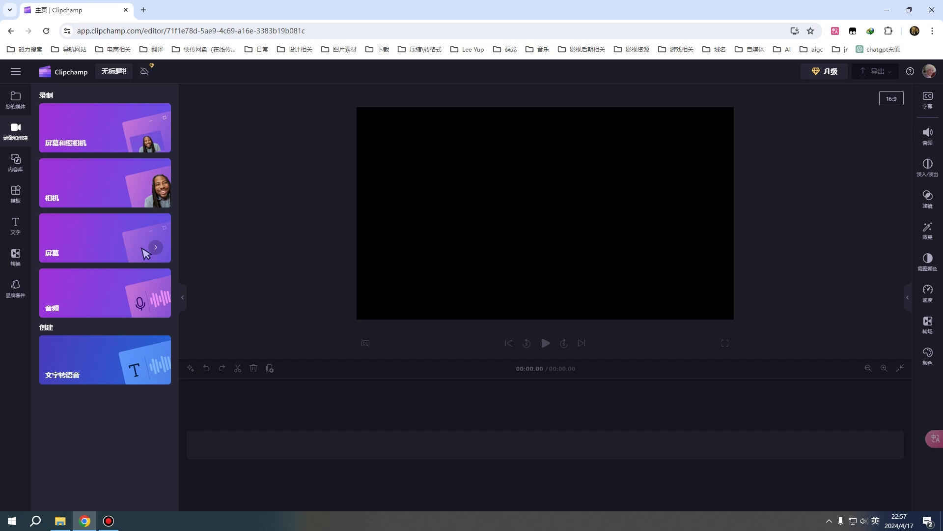
click(146, 253)
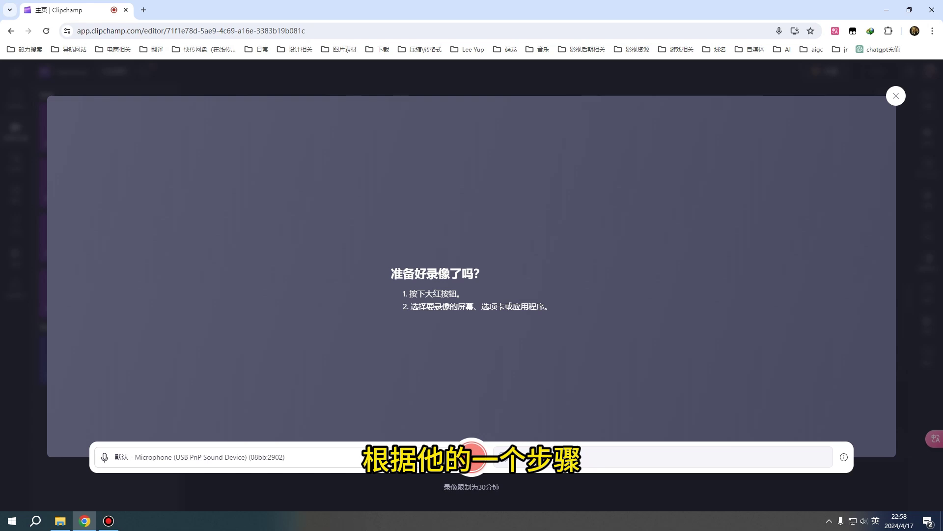
click(473, 458)
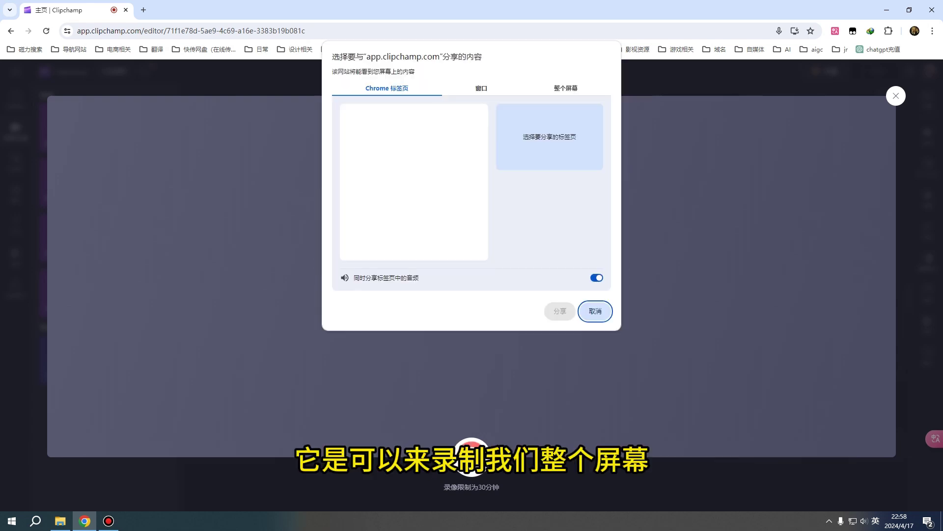
click(565, 88)
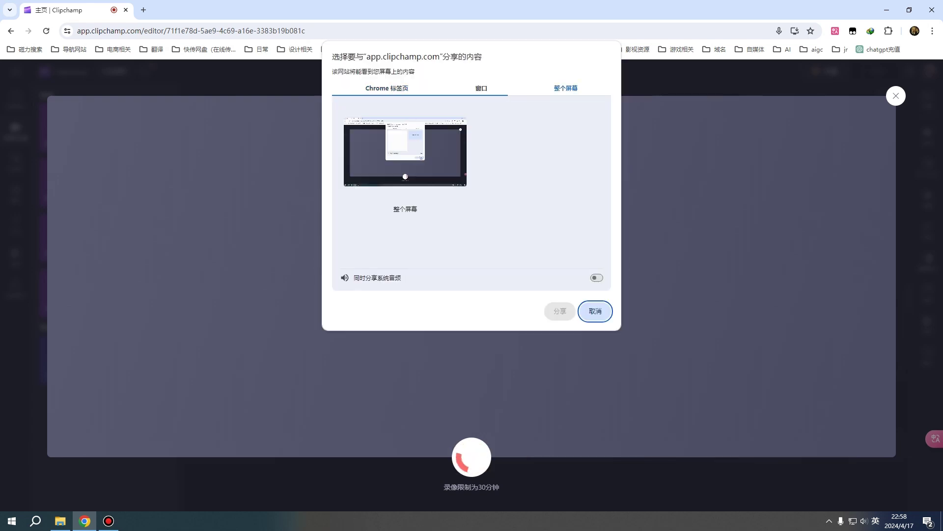
click(481, 88)
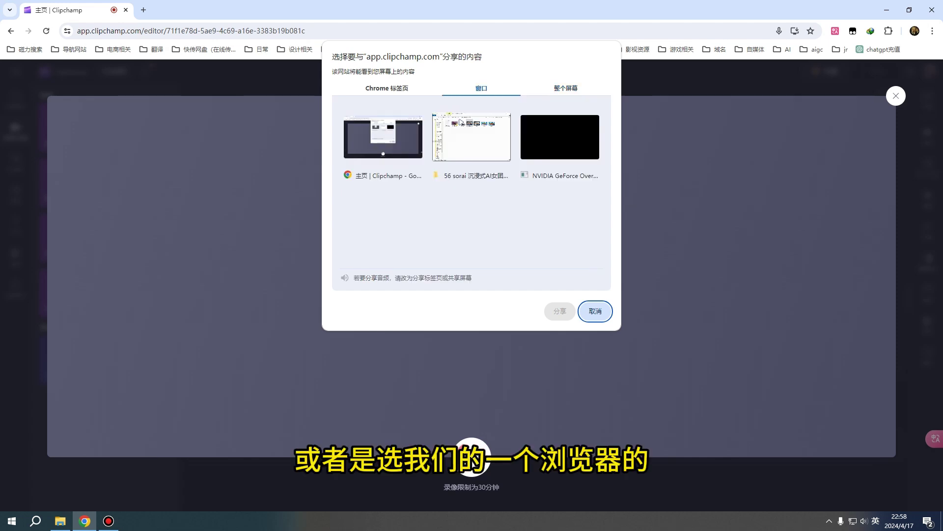
click(387, 88)
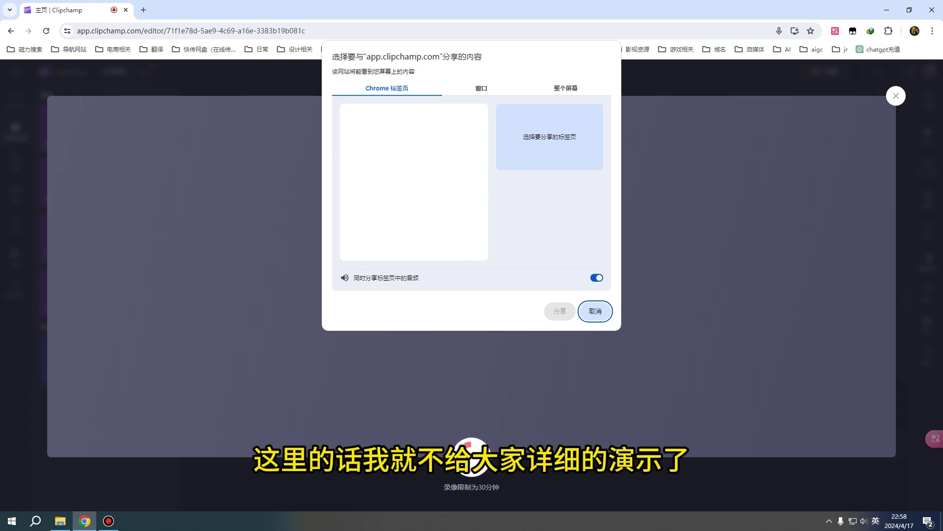
click(595, 311)
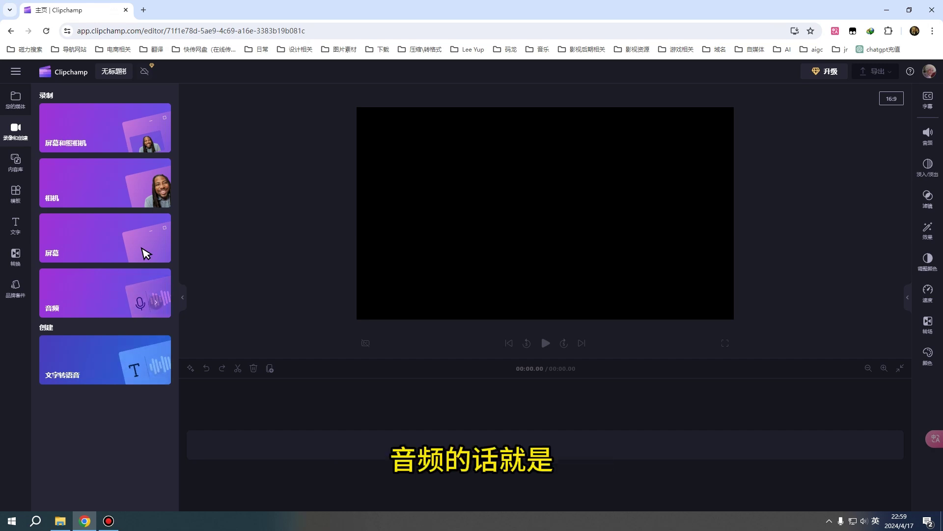
Add a new text-to-speech clip to the timeline and browse the available speech languages.
click(142, 295)
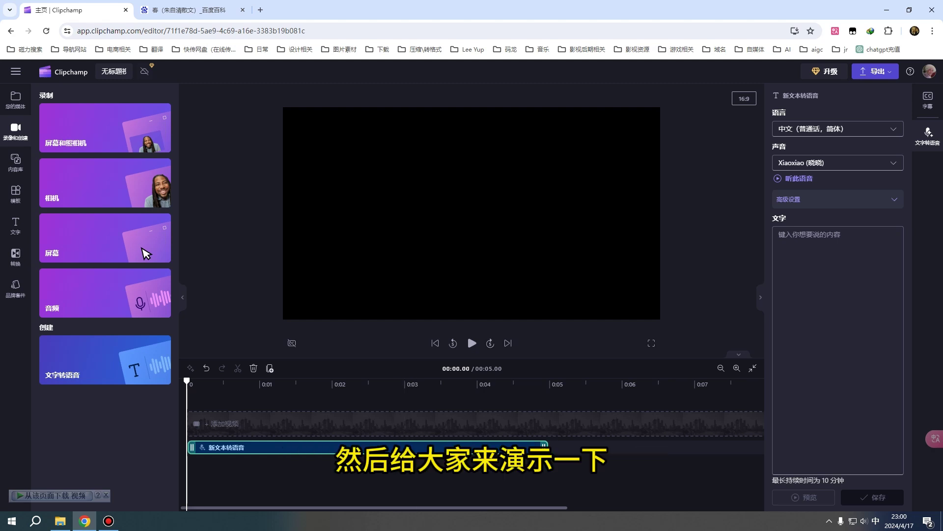
key(Escape)
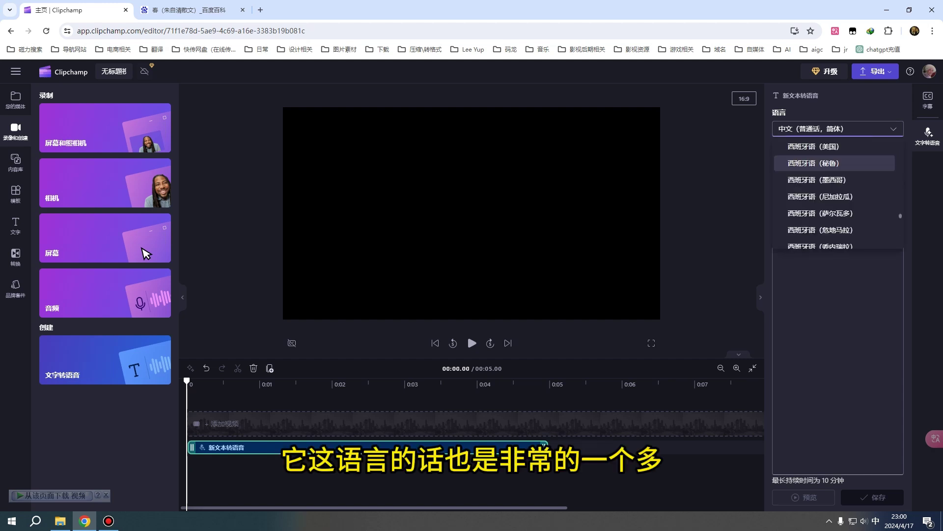
scroll(834, 193, down, 8)
scroll(835, 155, up, 6)
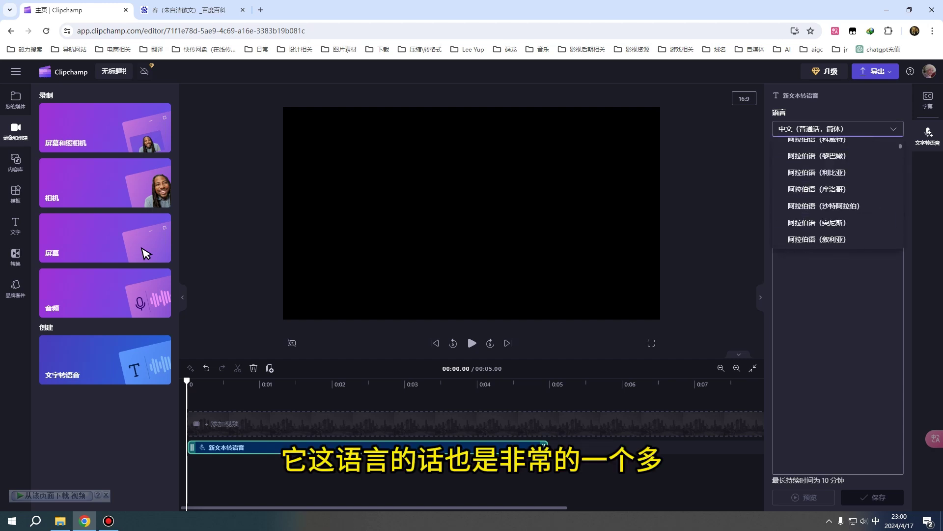
scroll(834, 171, down, 5)
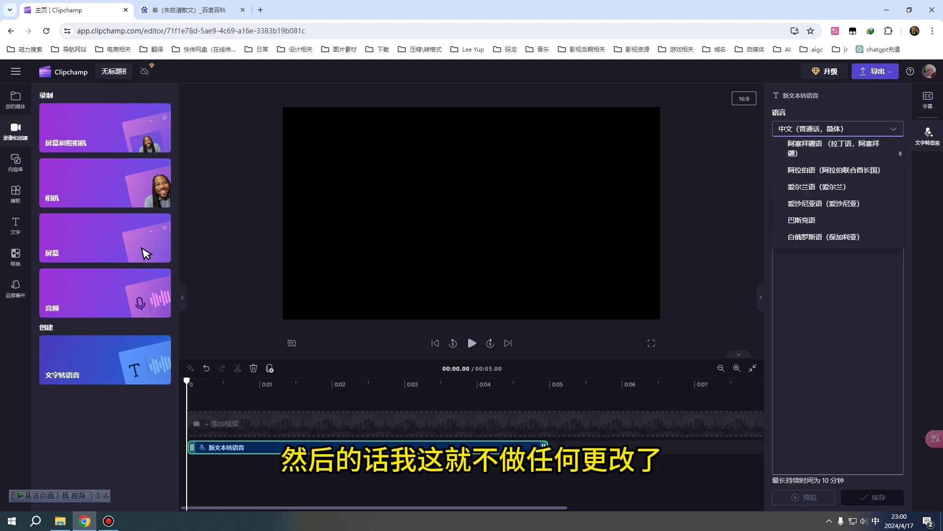
key(Escape)
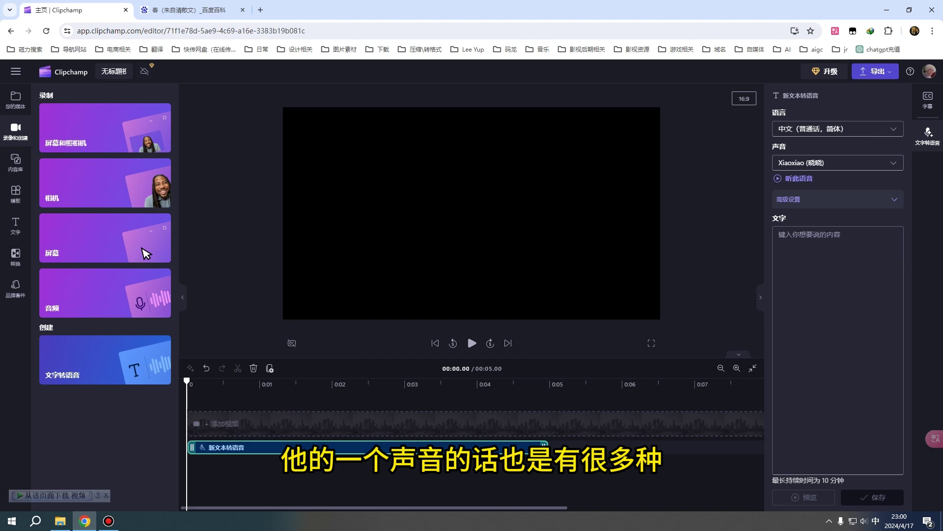
Set the text-to-speech voice to Xiaochen (晓辰) and play its voice sample.
click(838, 163)
scroll(834, 207, up, 1)
key(Up)
key(Up)
key(Up)
key(Up)
key(Up)
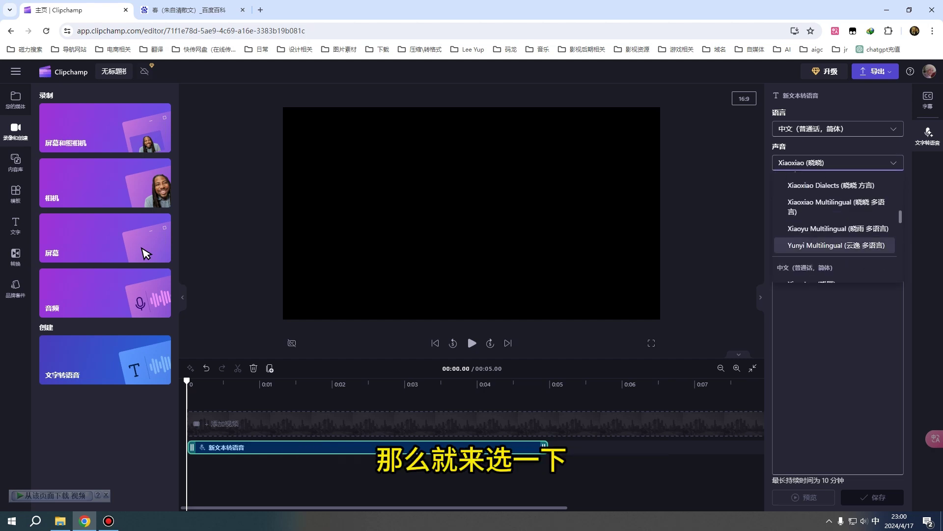
key(Down)
key(Return)
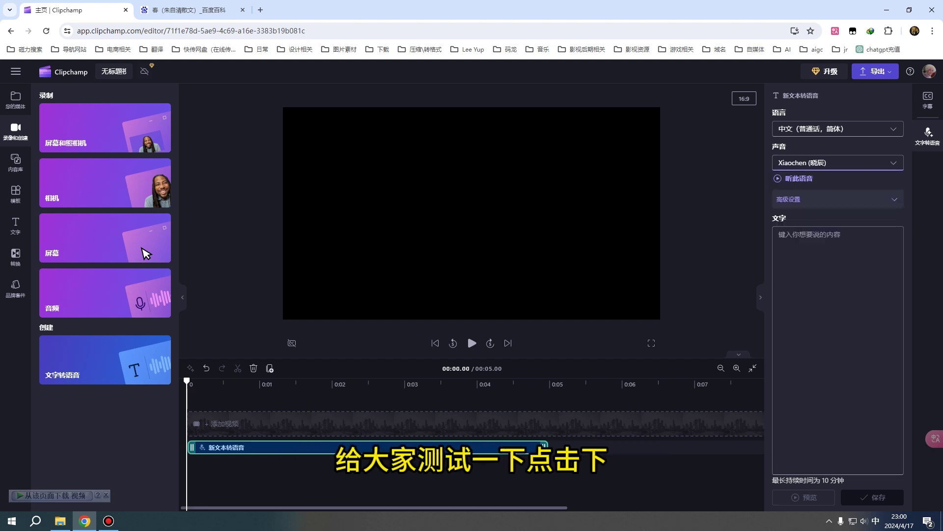
key(Tab)
key(Return)
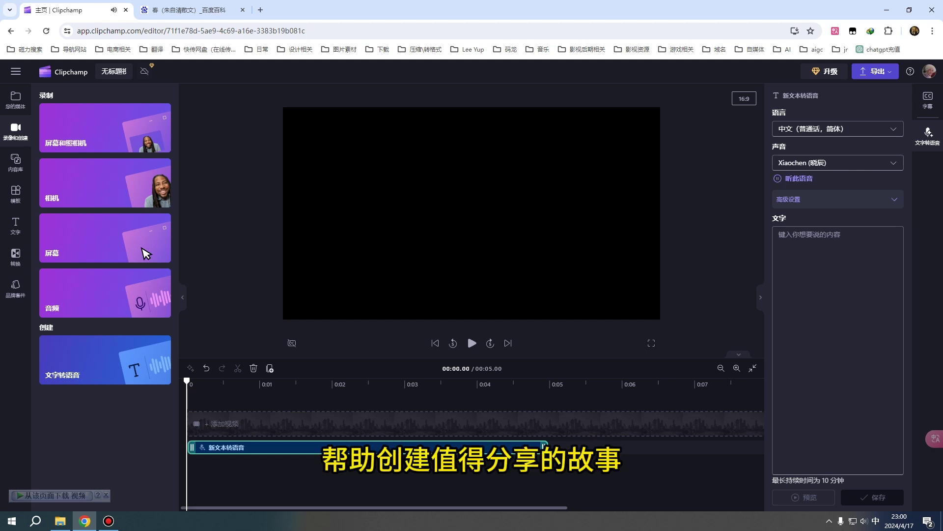
Try the Xiaohan (晓涵) and Xiaoshuang (晓双) voices, and set the voice to Xiaoxiao Multilingual (晓晓 多语言).
key(shift+Tab)
key(Down)
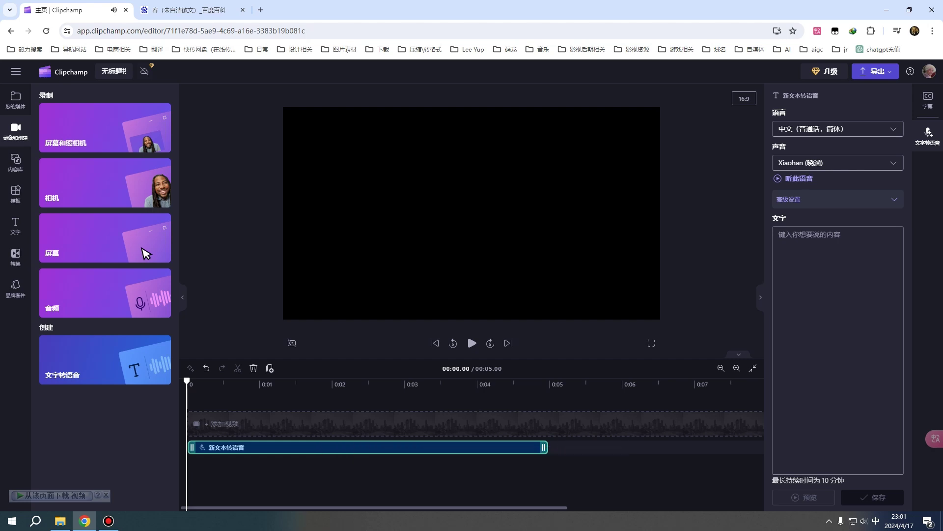
key(Down)
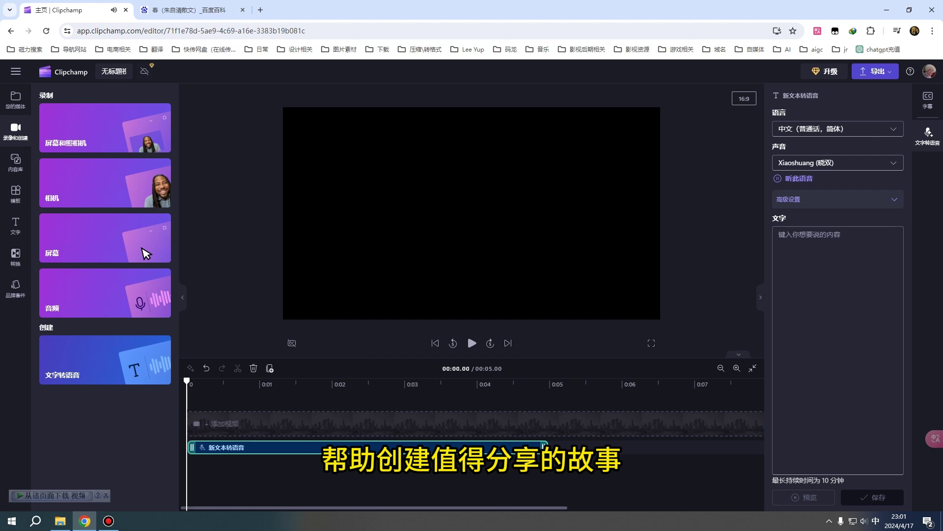
key(Return)
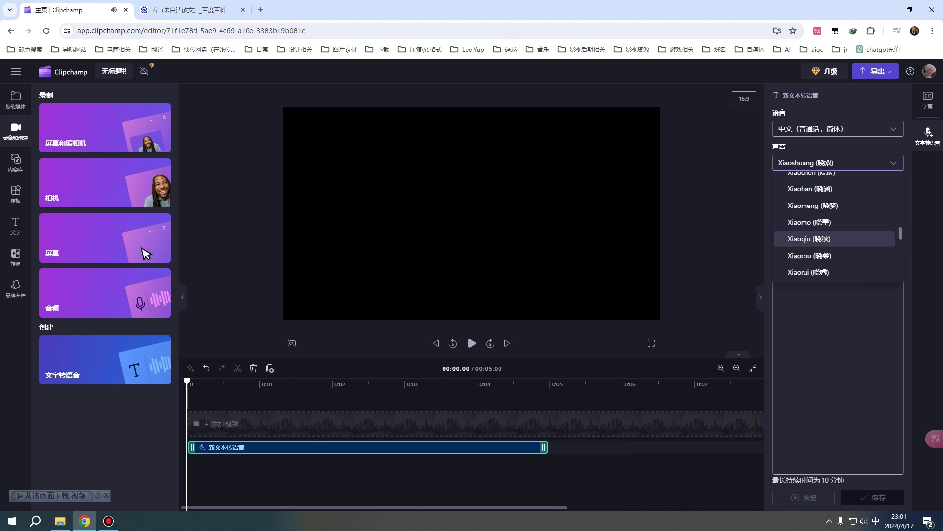
key(Return)
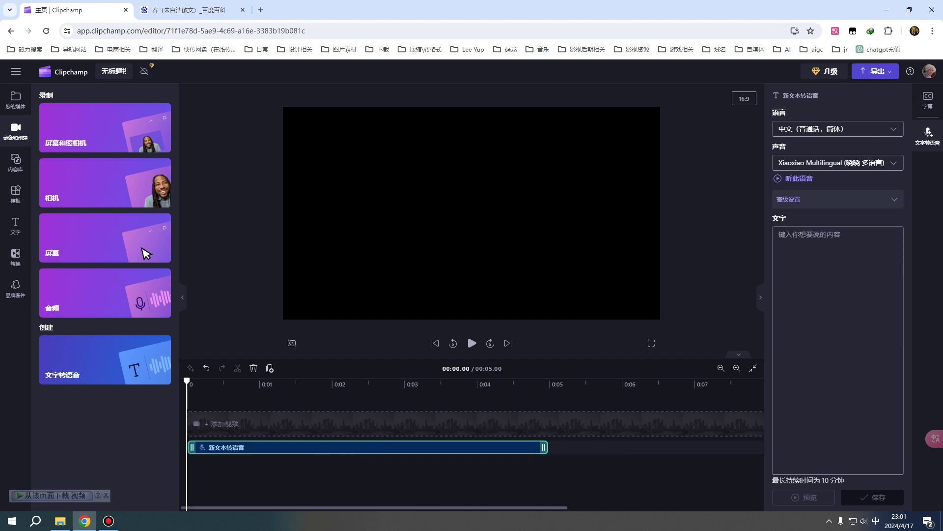
Expand the text-to-speech advanced settings and examine the pitch options without choosing a different one.
key(Tab)
key(Tab)
key(Return)
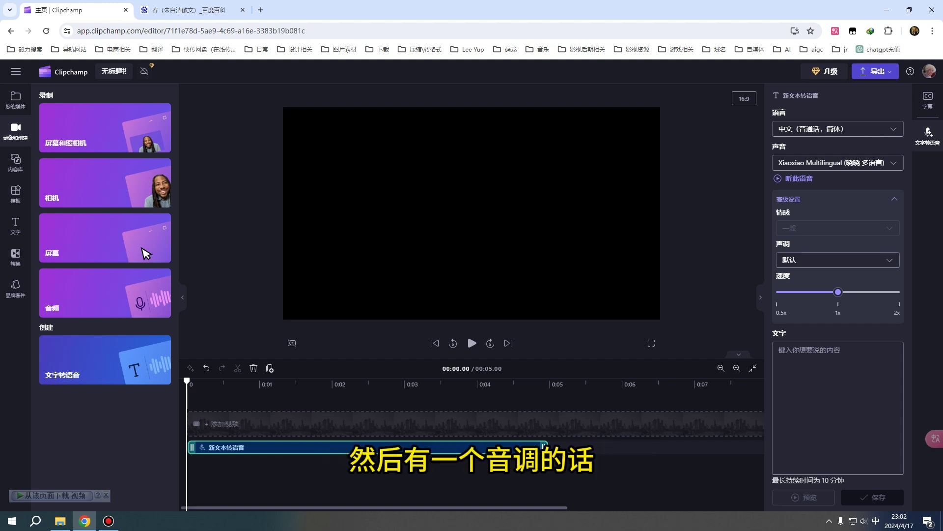
click(837, 260)
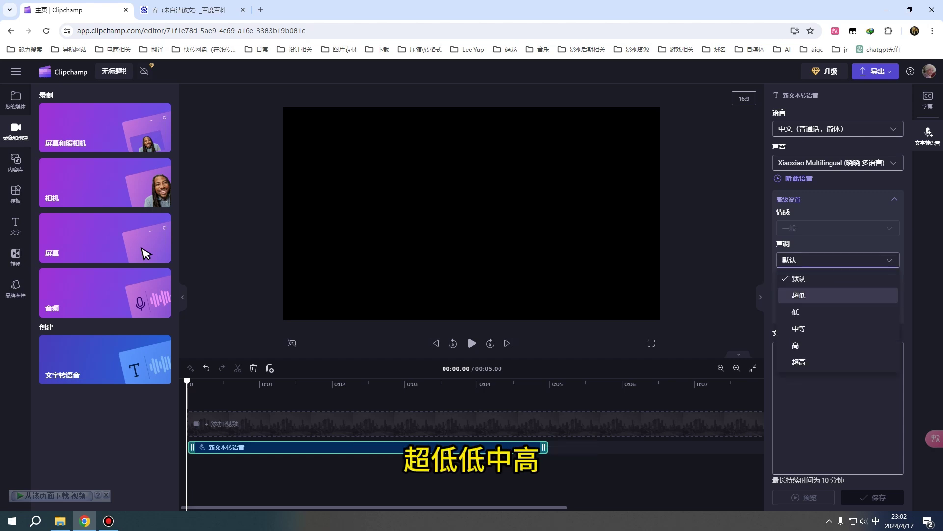
key(Down)
key(Down)
key(Down)
key(Down)
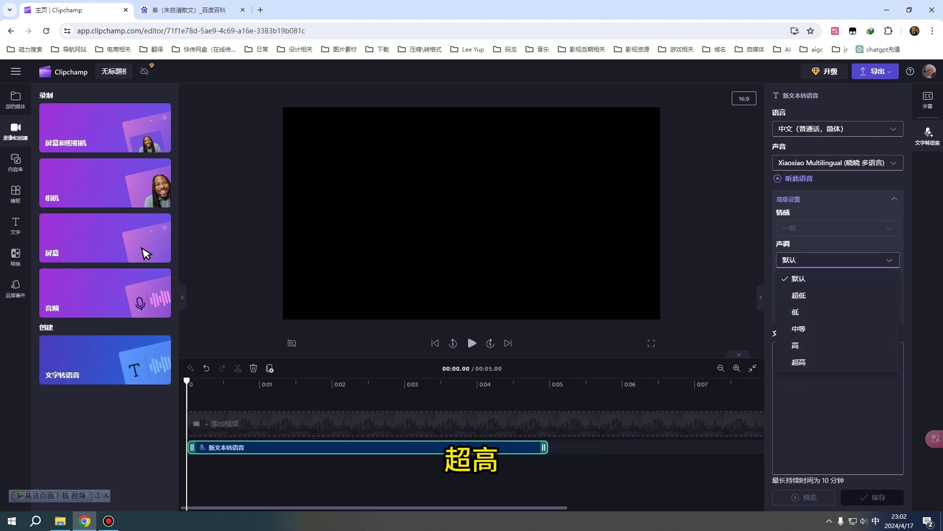
key(Escape)
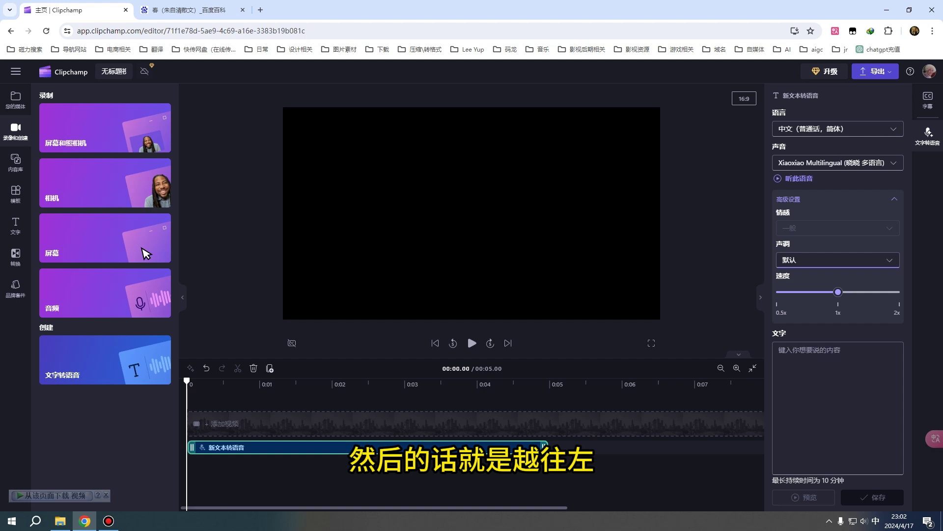
Try a slower and a faster speech speed for the text-to-speech clip.
key(Tab)
key(Left)
key(Left)
key(Left)
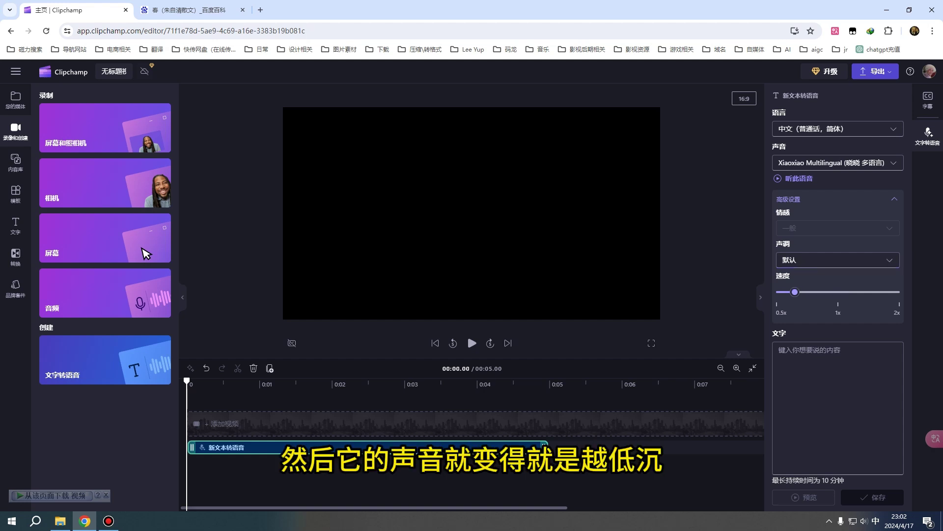
key(End)
key(Left)
key(Left)
key(Left)
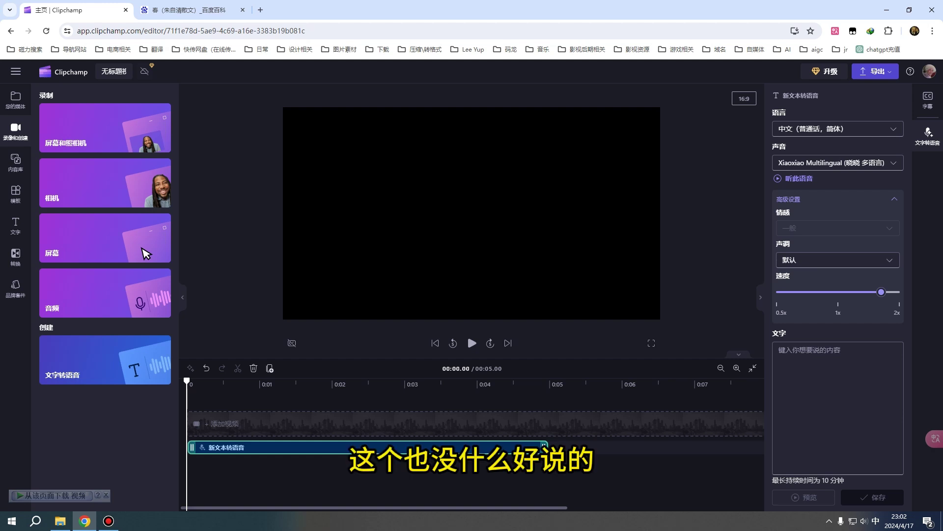
Keep the speech pitch at the default (默认) and set the speech speed to 1x.
key(shift+Tab)
key(Return)
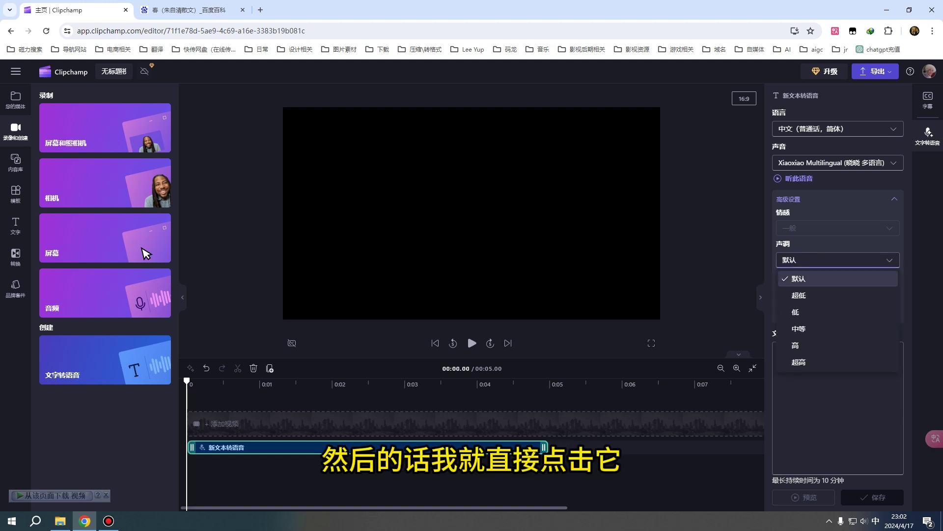
key(Escape)
key(Tab)
key(Left)
key(Left)
key(Left)
key(Left)
key(Left)
key(Left)
key(Left)
key(Left)
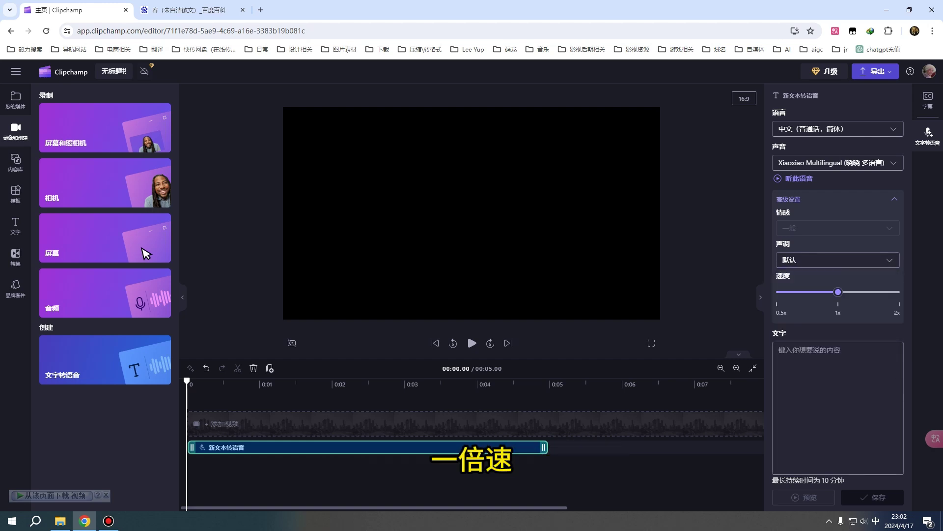
Paste the prepared Chinese prose about spring as the text-to-speech content and preview it.
key(Tab)
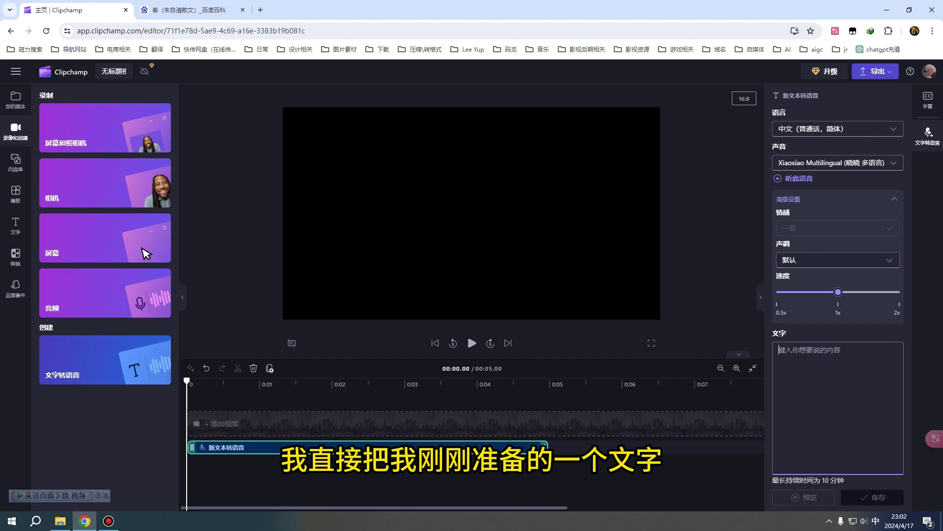
key(ctrl+v)
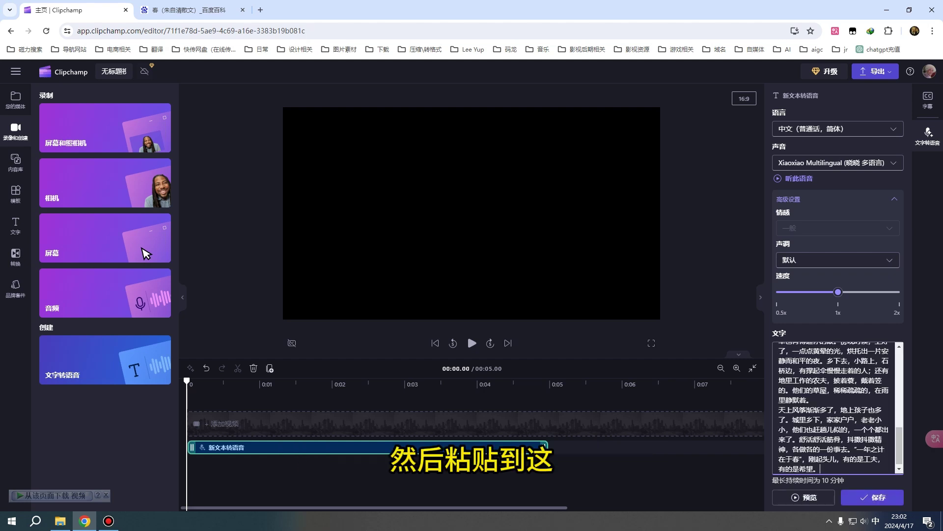
key(Tab)
key(Return)
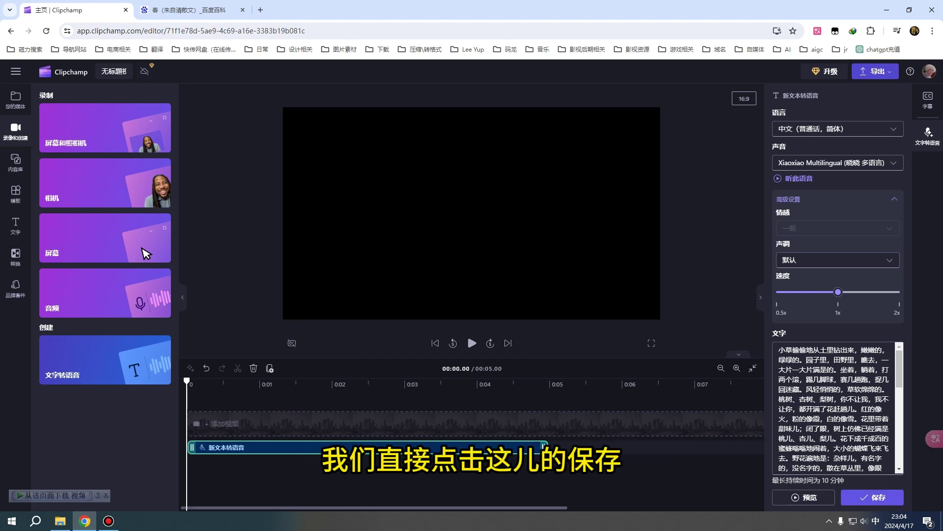
Save the text-to-speech narration and play its first few seconds on the timeline.
click(872, 497)
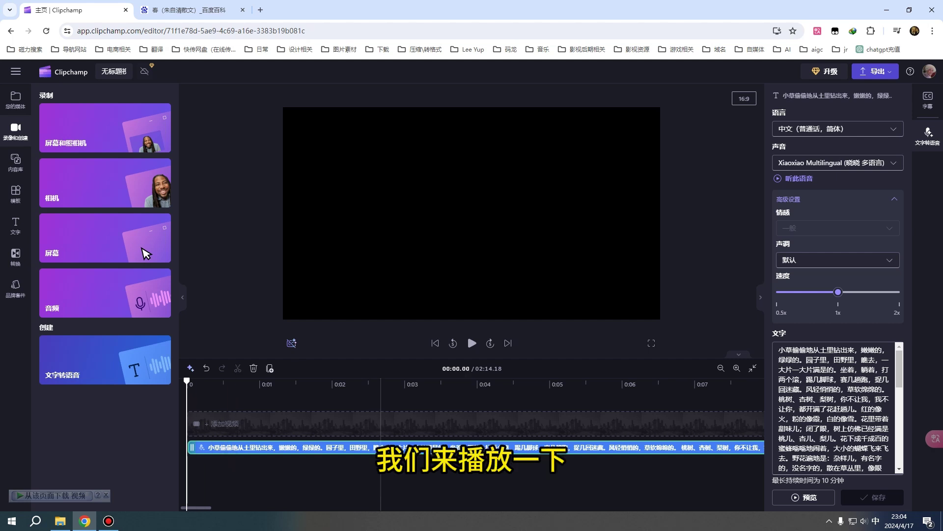
key(space)
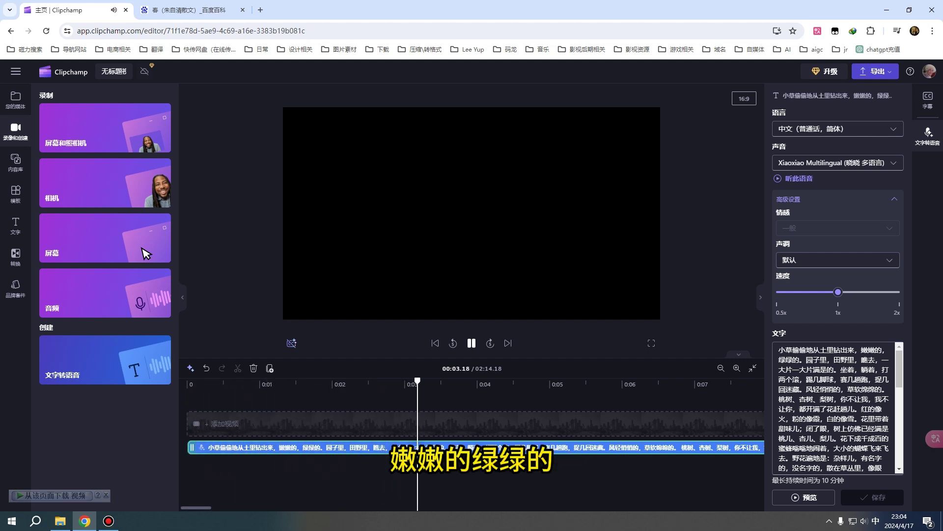
key(space)
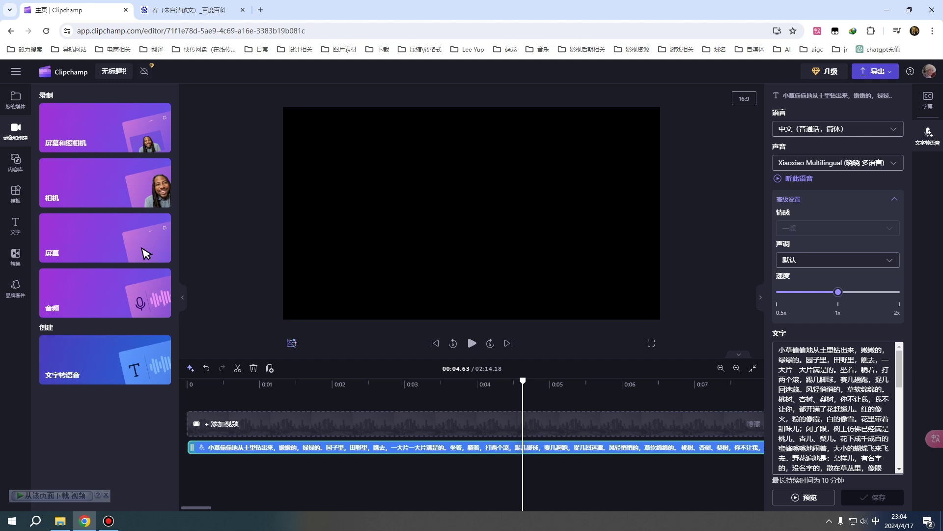
Export the narration project as a 480p video and return to editing it.
key(ctrl+a)
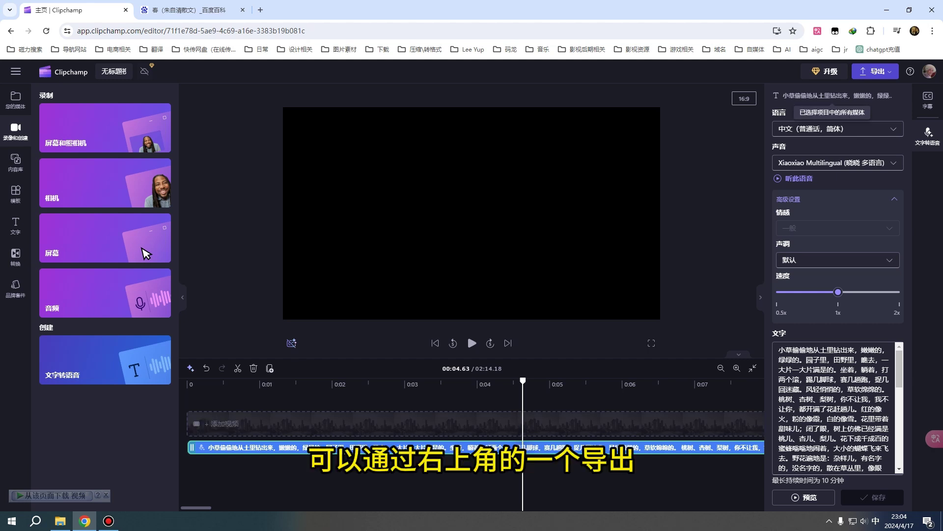
click(875, 72)
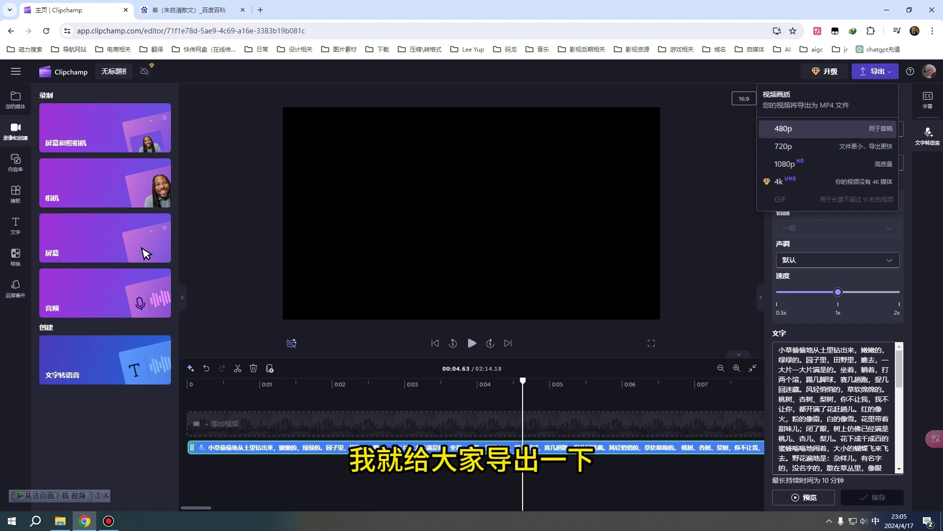
click(827, 128)
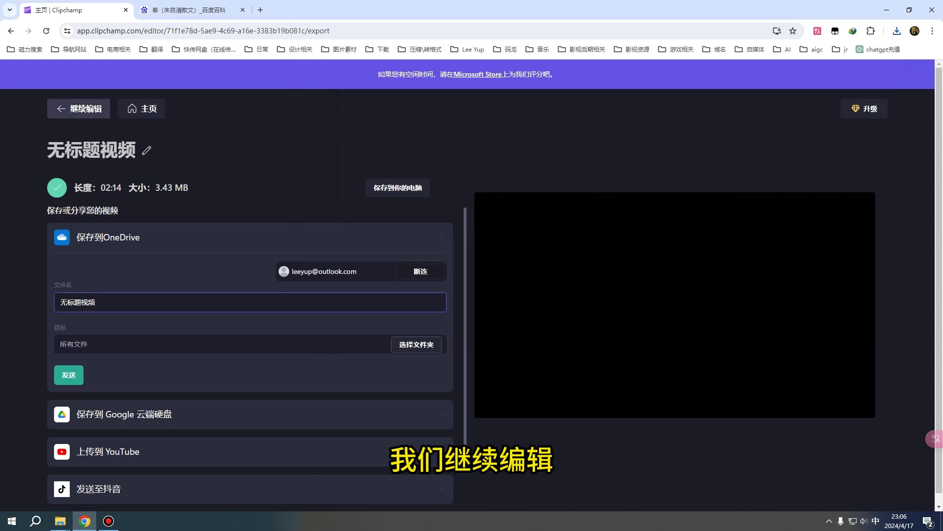
click(79, 109)
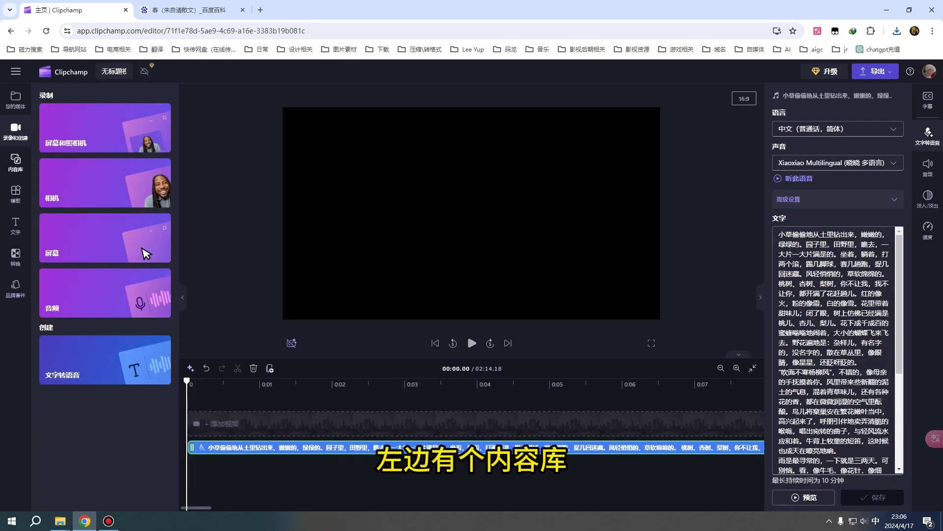
Open the content library, filter it to all visual objects (所有视觉对象) and look through its categories.
click(15, 161)
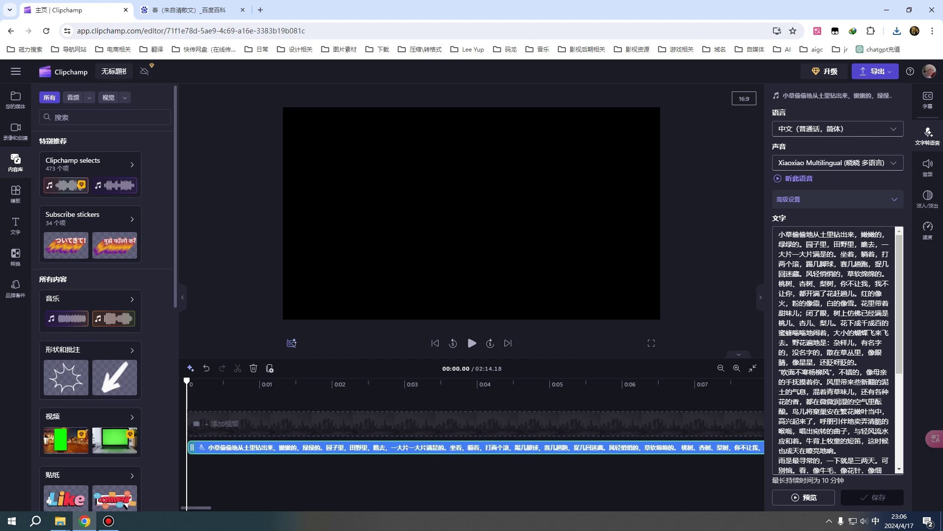
click(54, 117)
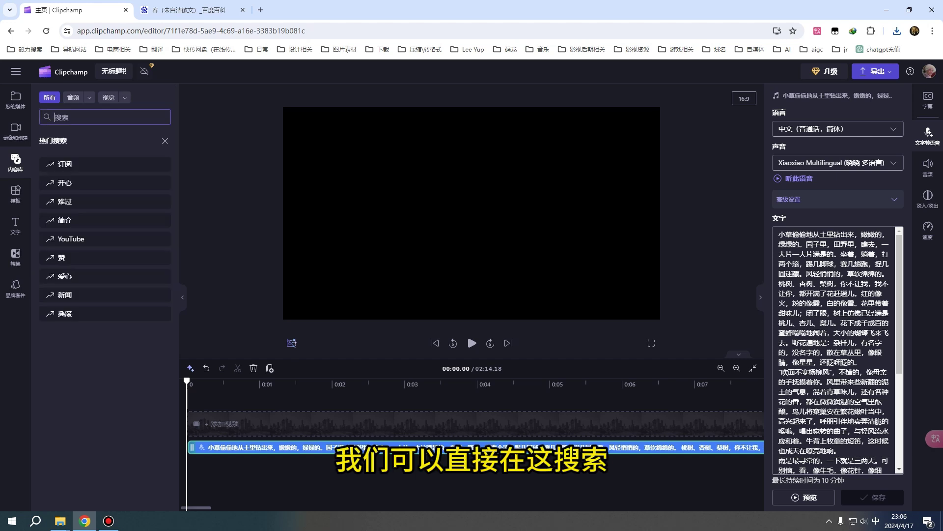
click(109, 98)
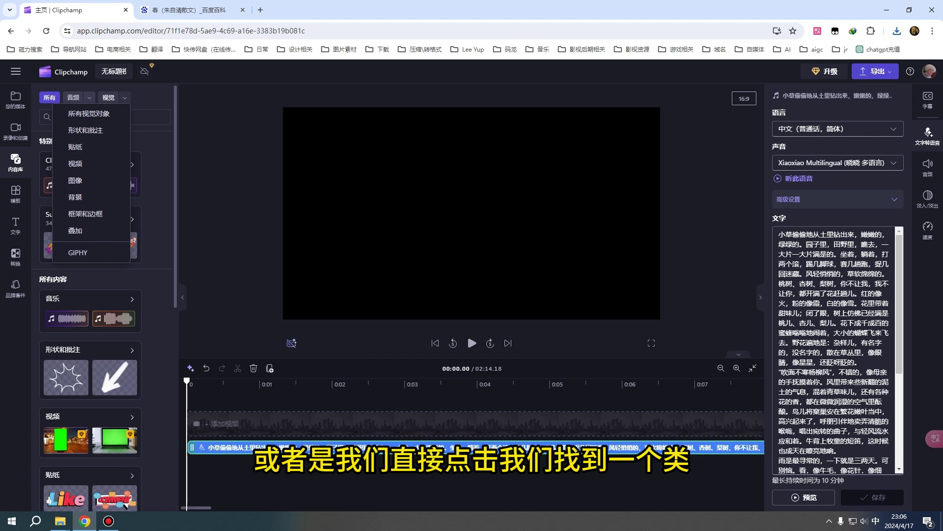
click(88, 114)
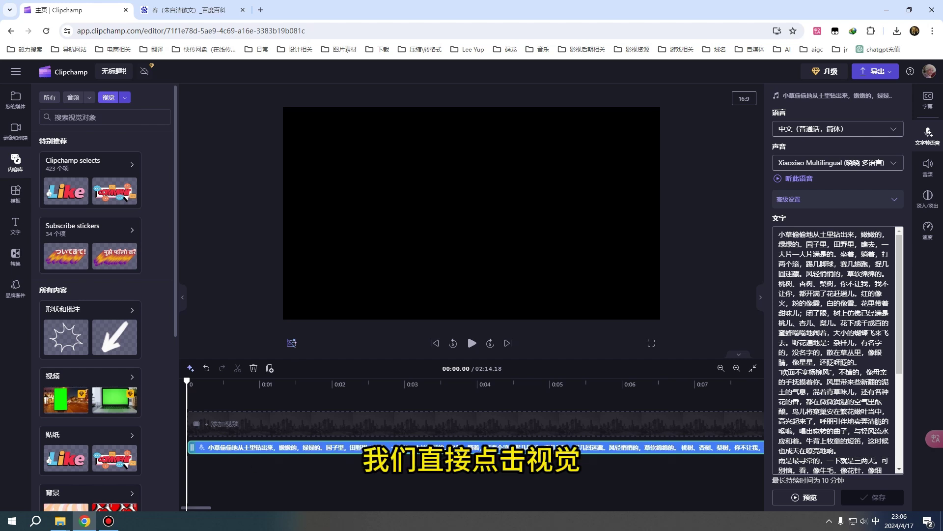
scroll(91, 295, down, 6)
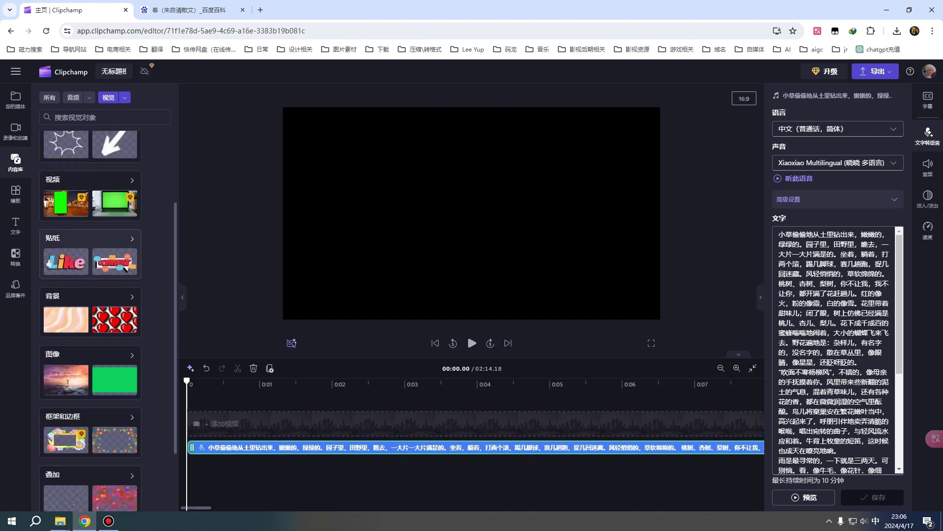
scroll(90, 295, up, 6)
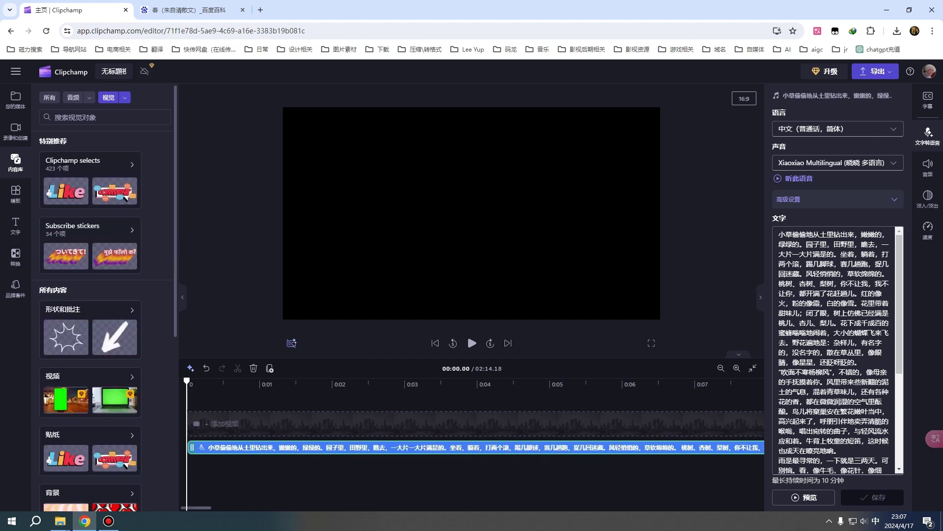
Add the aerial rice fields video from the Clipchamp selects collection to the start of the timeline, above the narration.
click(90, 179)
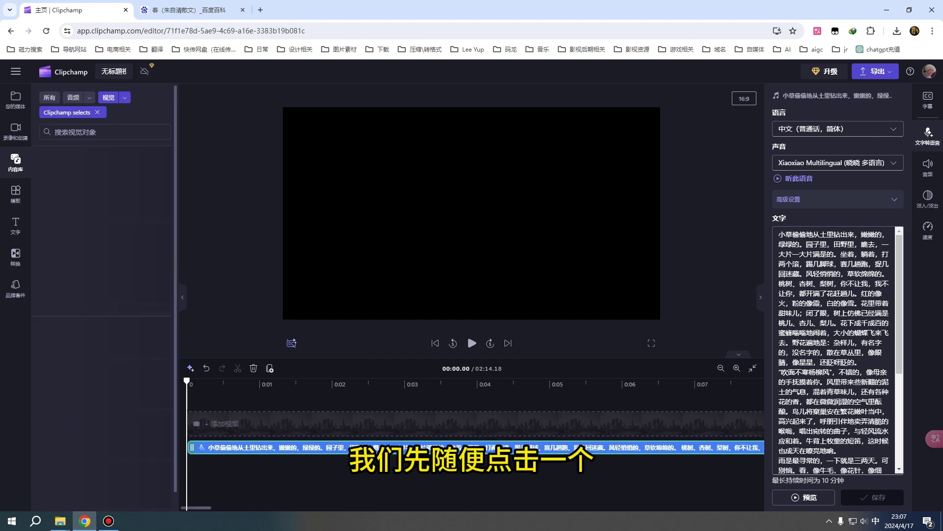
scroll(105, 310, down, 9)
scroll(105, 309, up, 8)
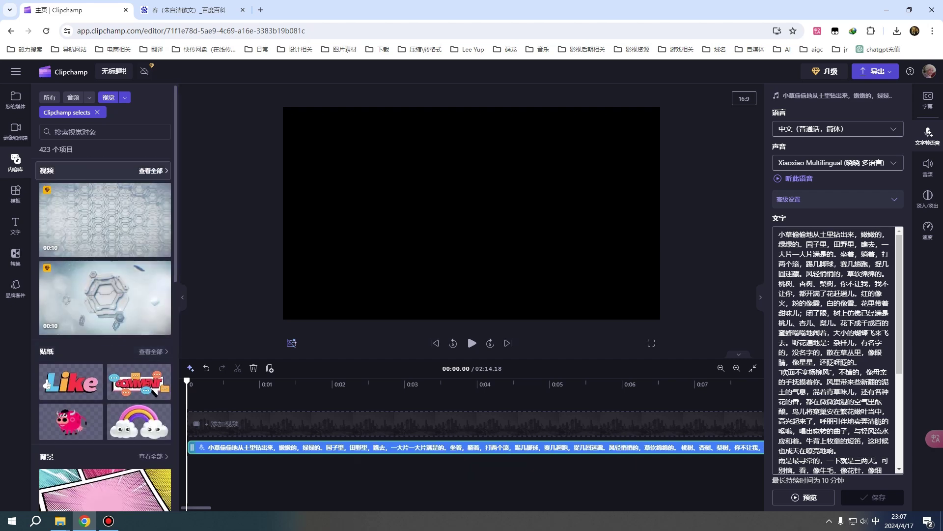
click(153, 170)
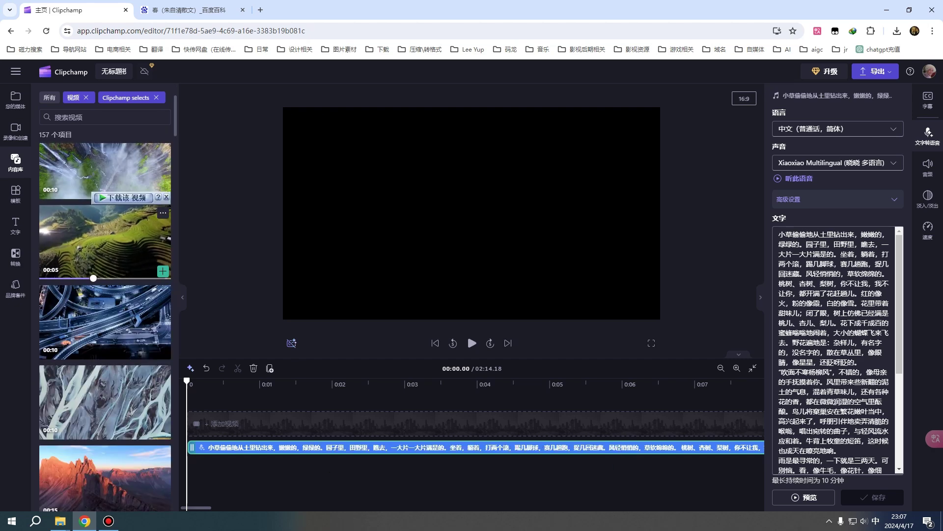
drag(105, 241, 223, 418)
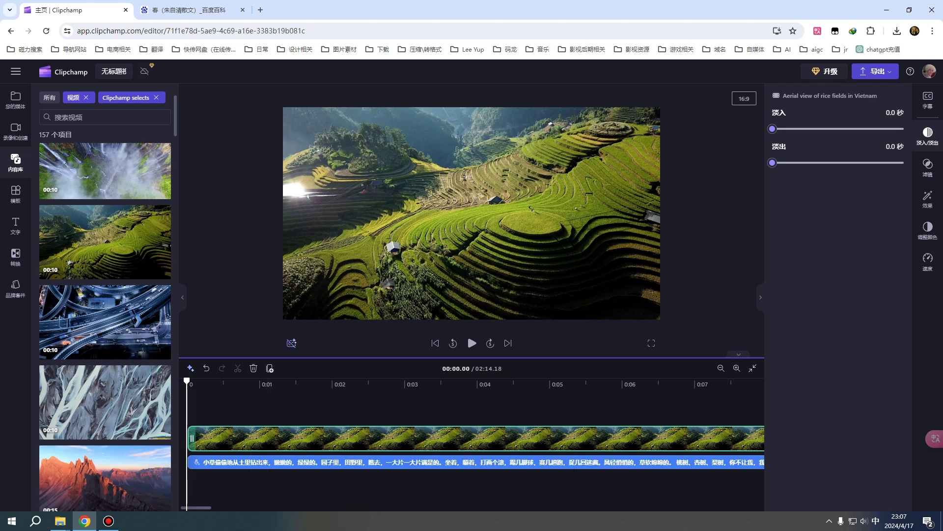
Play the first seconds of the rice fields clip with the narration and move the playhead back to about 1.5 seconds.
key(space)
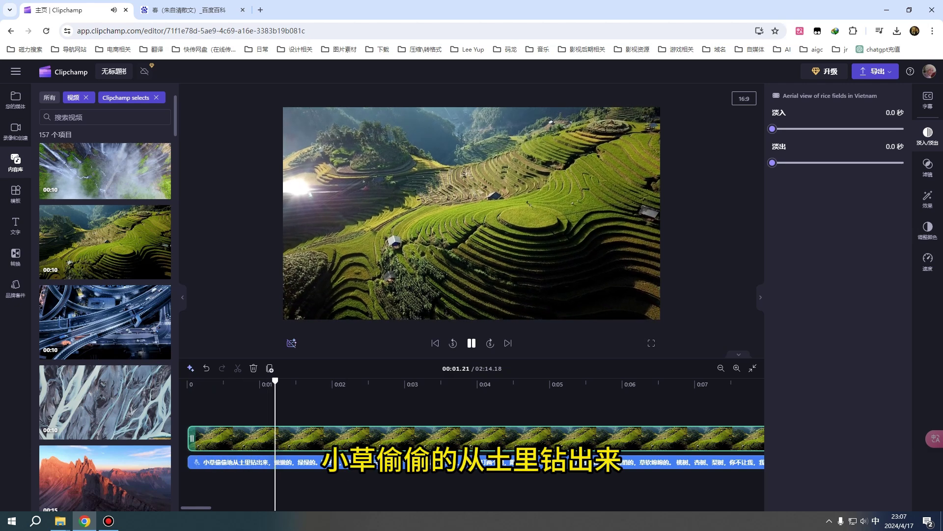
key(space)
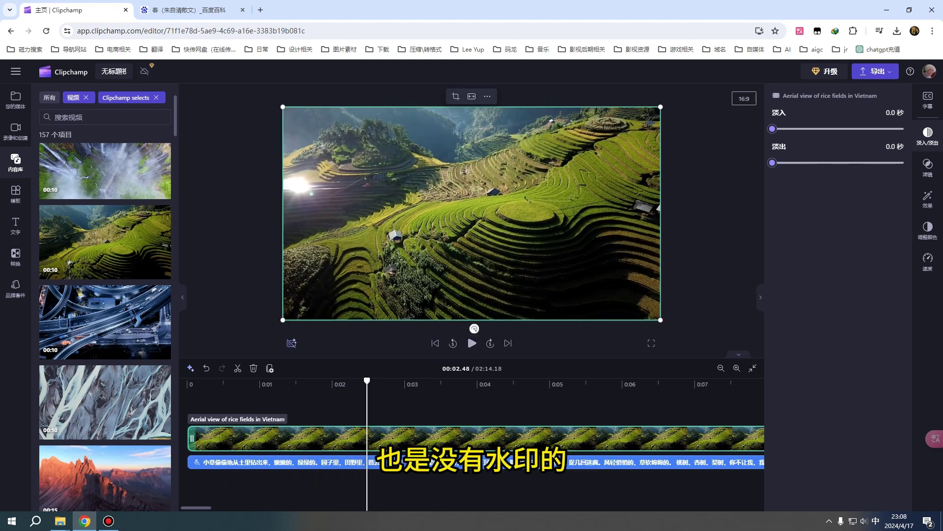
click(296, 384)
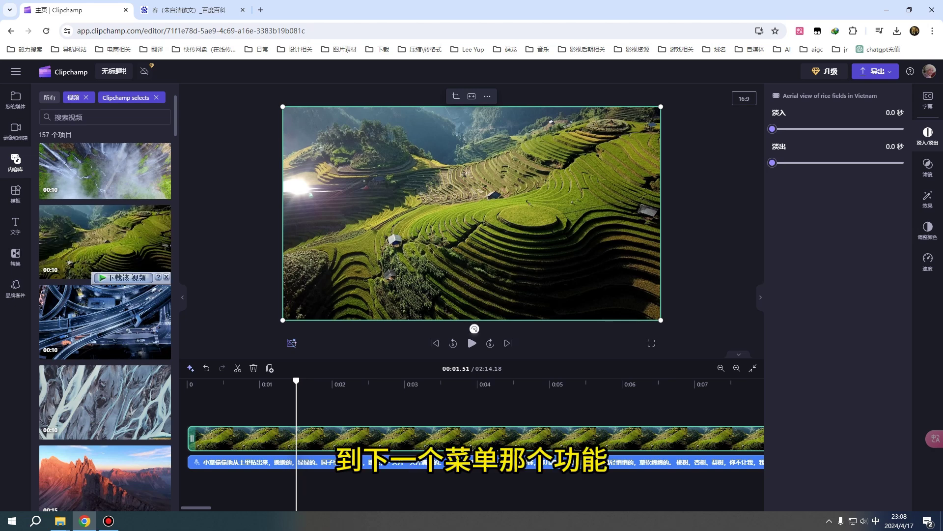
Add the work anniversary template (工作周年庆祝) from the company templates (公司模板) to the timeline.
click(15, 193)
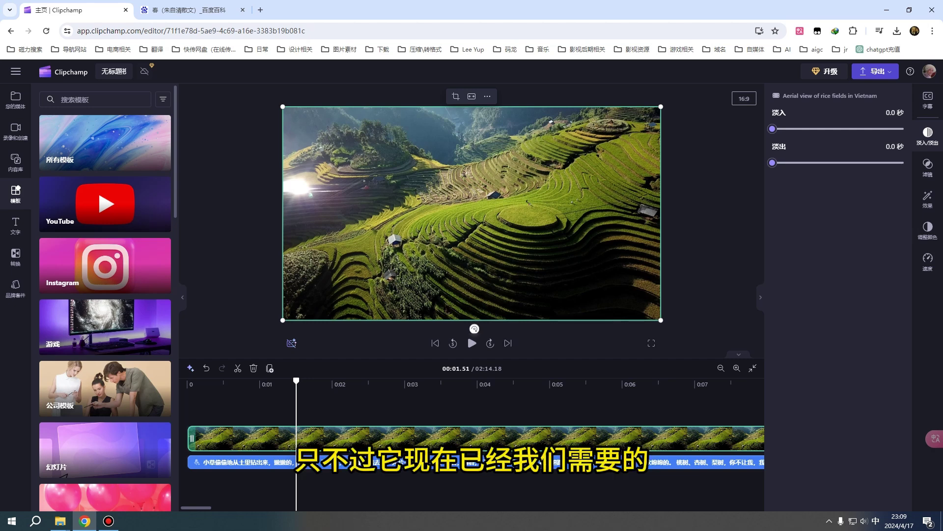
scroll(105, 288, down, 3)
scroll(106, 288, down, 2)
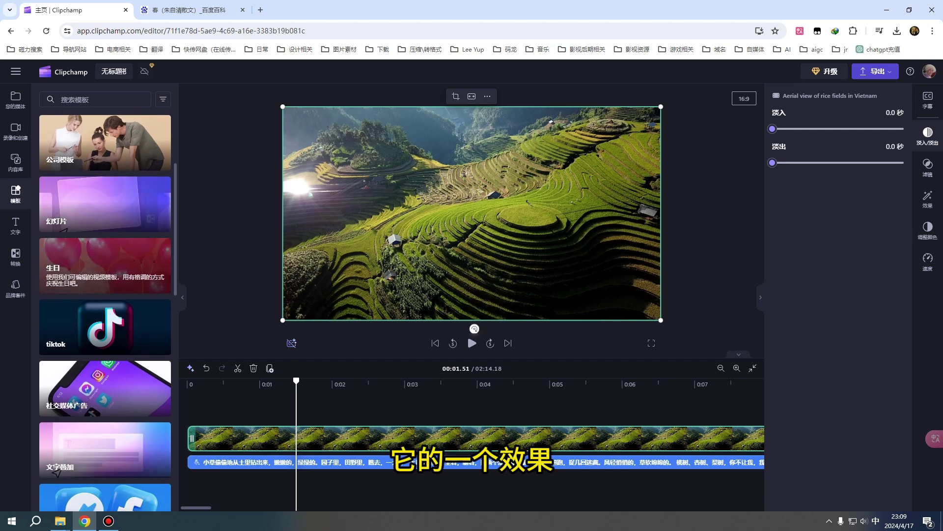
click(105, 276)
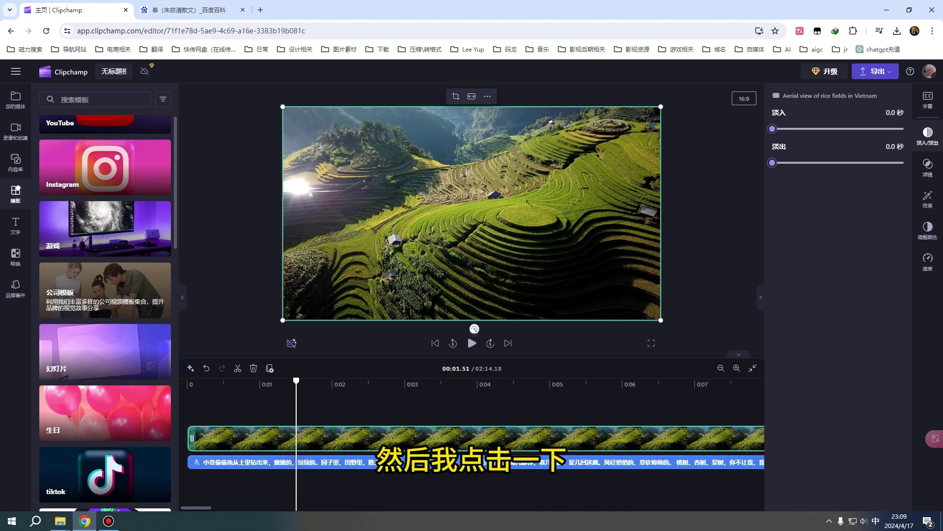
click(105, 290)
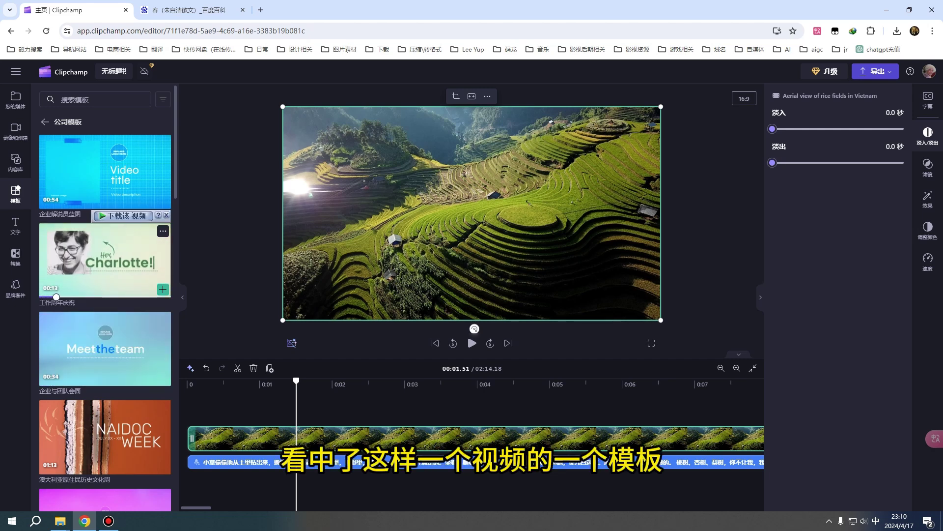
click(104, 259)
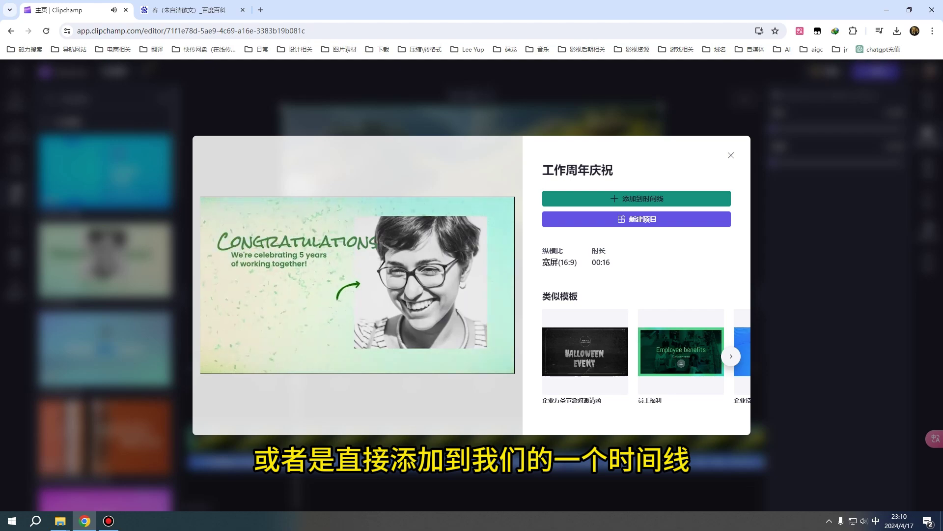
click(636, 199)
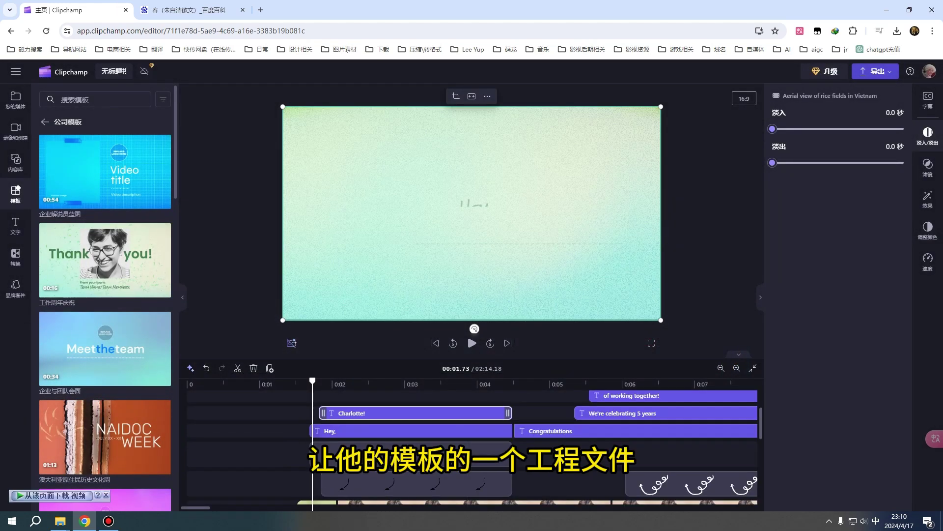
Look through the template's tracks on the timeline and undo adding the template.
scroll(462, 442, down, 6)
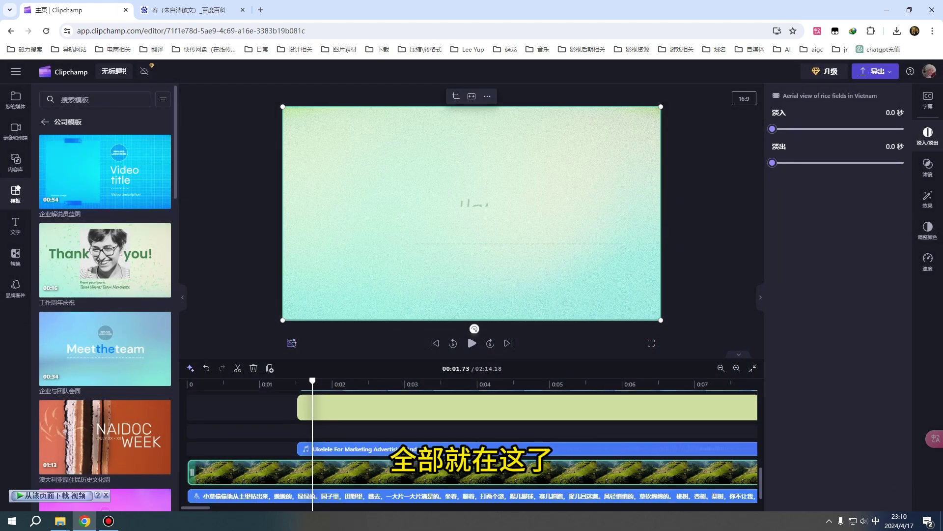
scroll(472, 447, up, 3)
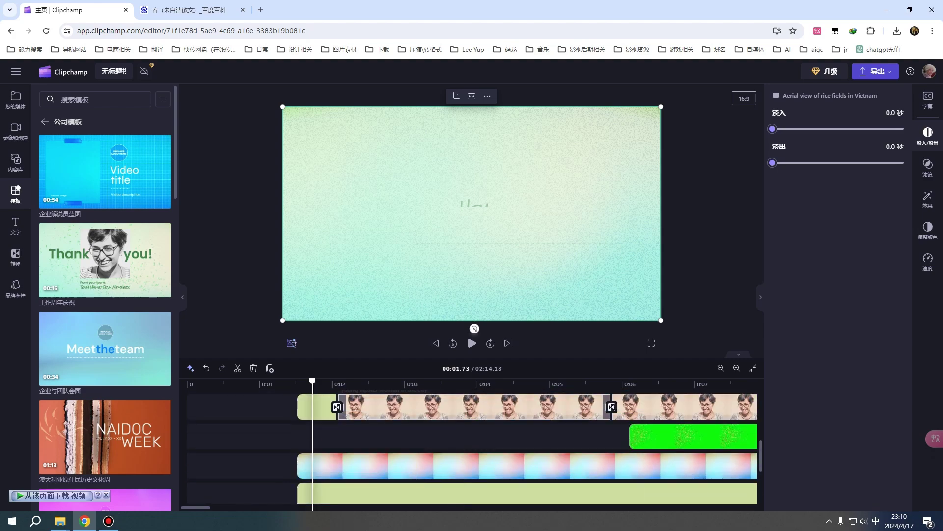
click(206, 368)
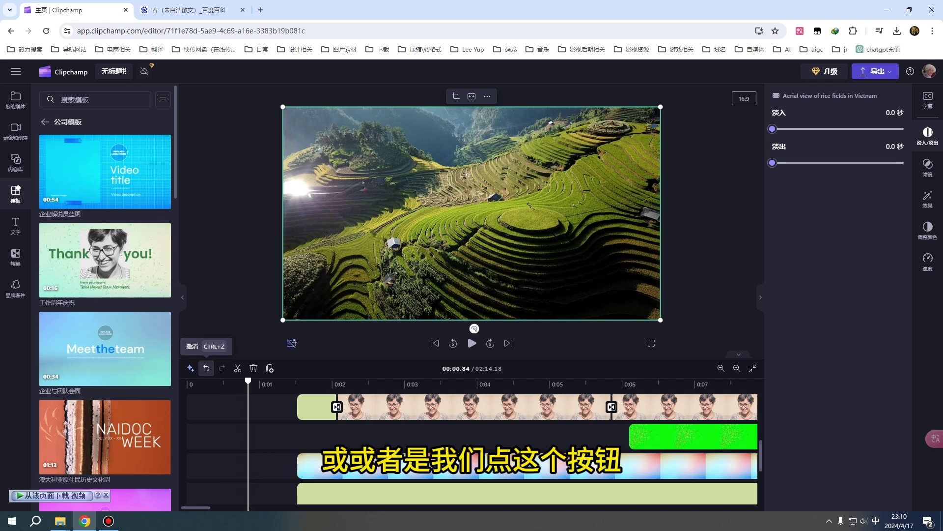
click(206, 368)
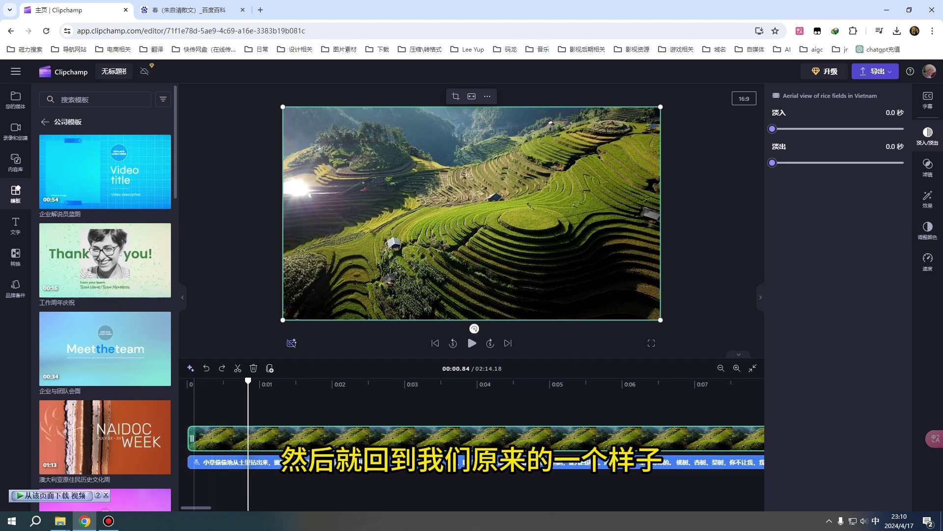
Browse the available text styles and transition effects, and look at the brand kit.
click(16, 226)
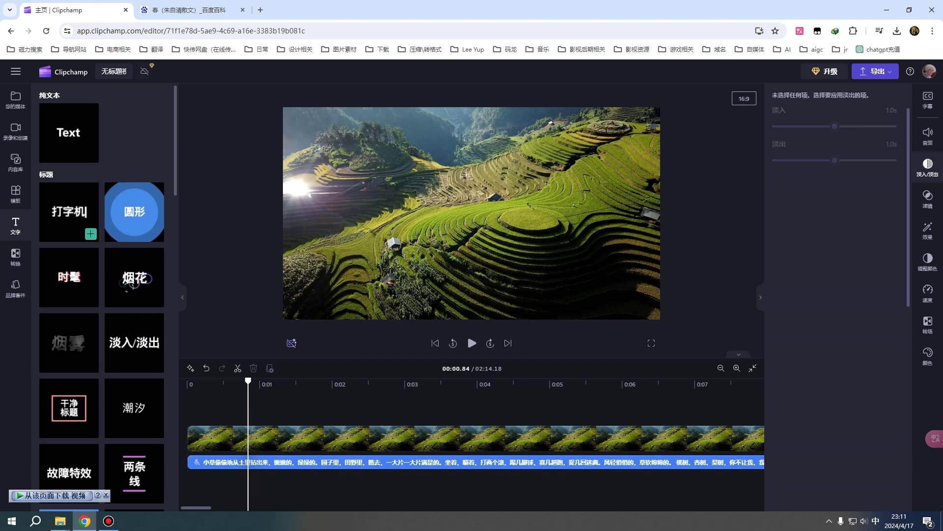
scroll(69, 211, down, 8)
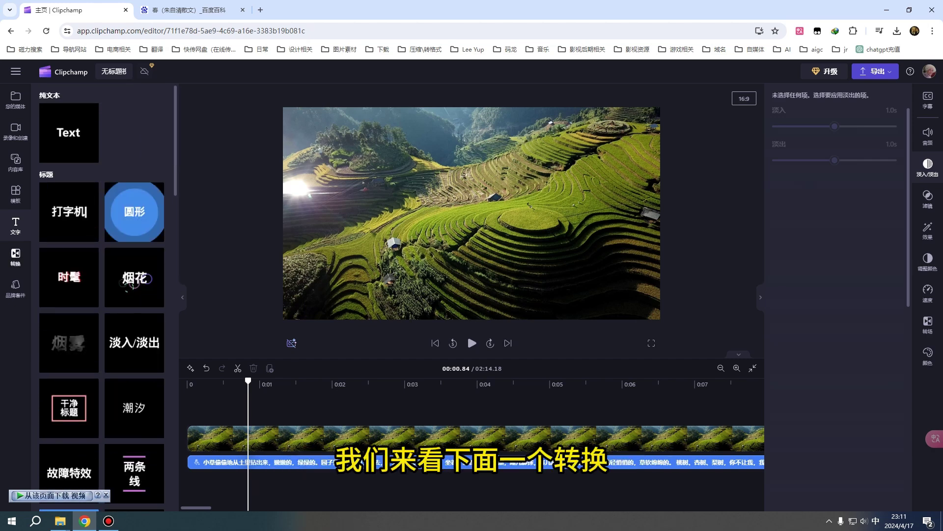
click(15, 256)
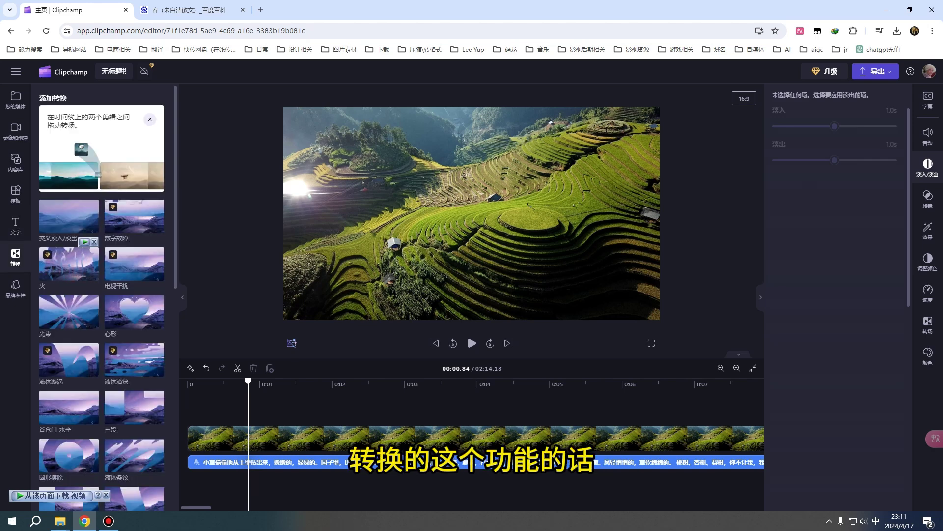
scroll(101, 295, down, 3)
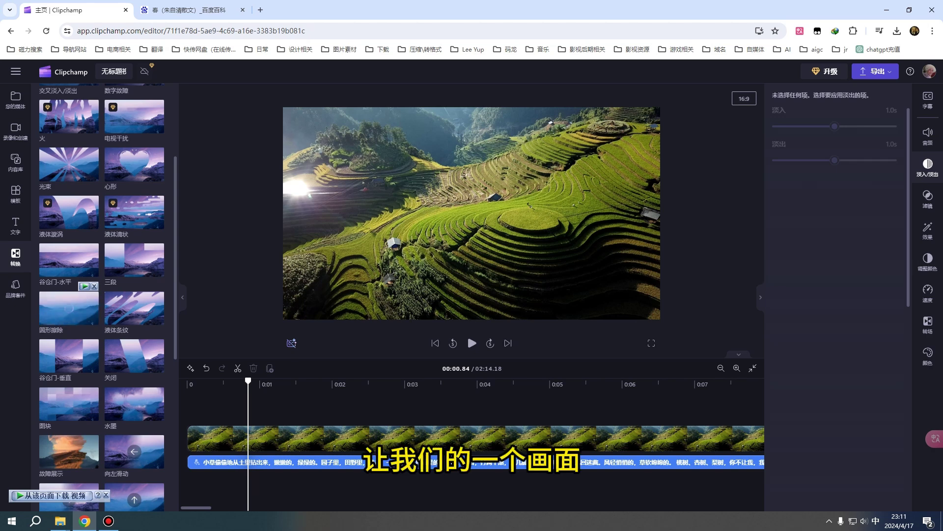
scroll(68, 307, down, 1)
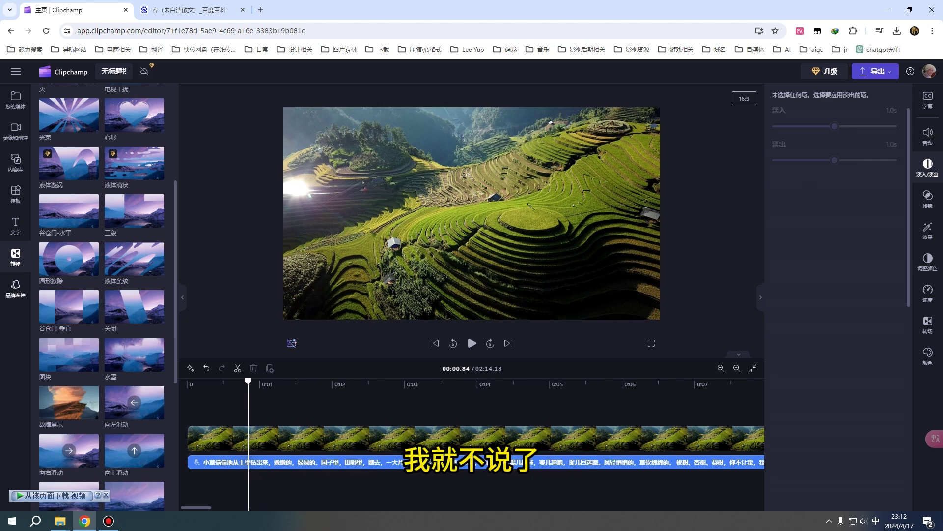
click(15, 289)
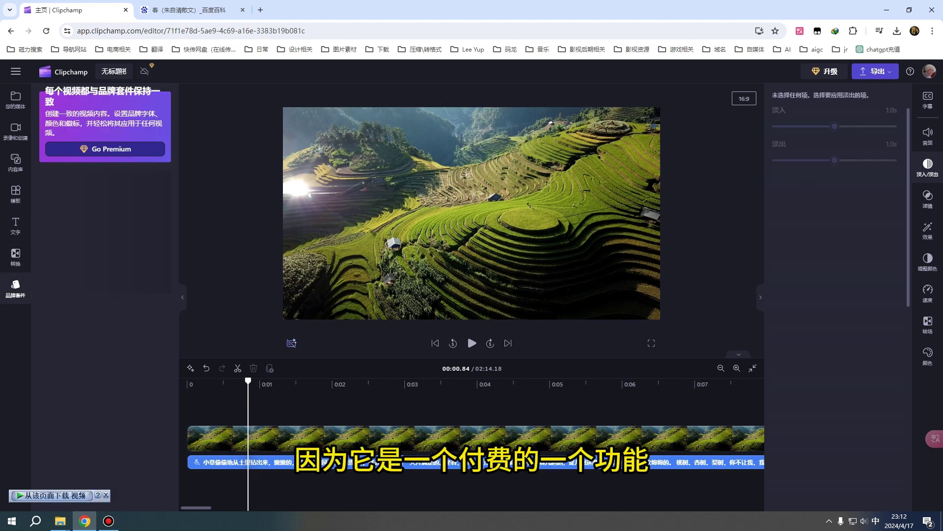
Split the rice fields clip on the timeline at about 2.1 seconds and select its second part.
click(16, 257)
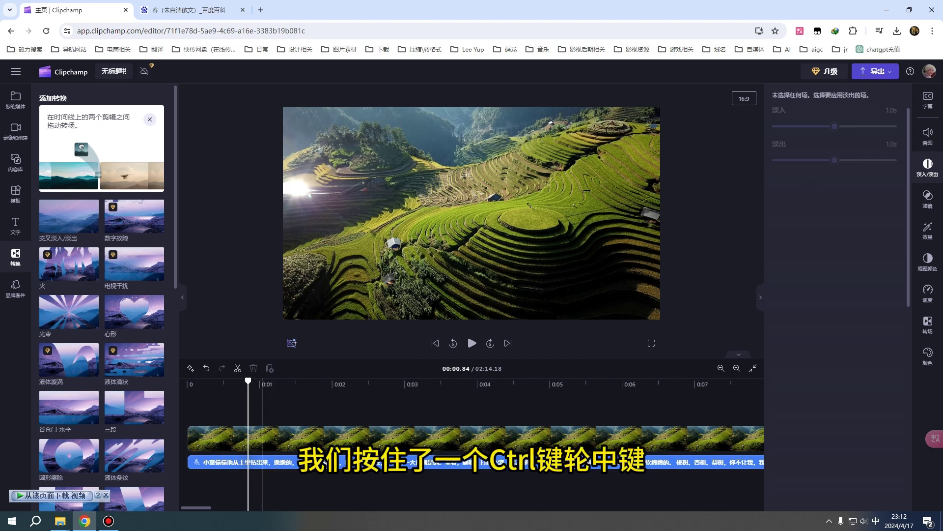
scroll(263, 403, down, 2)
scroll(262, 403, down, 5)
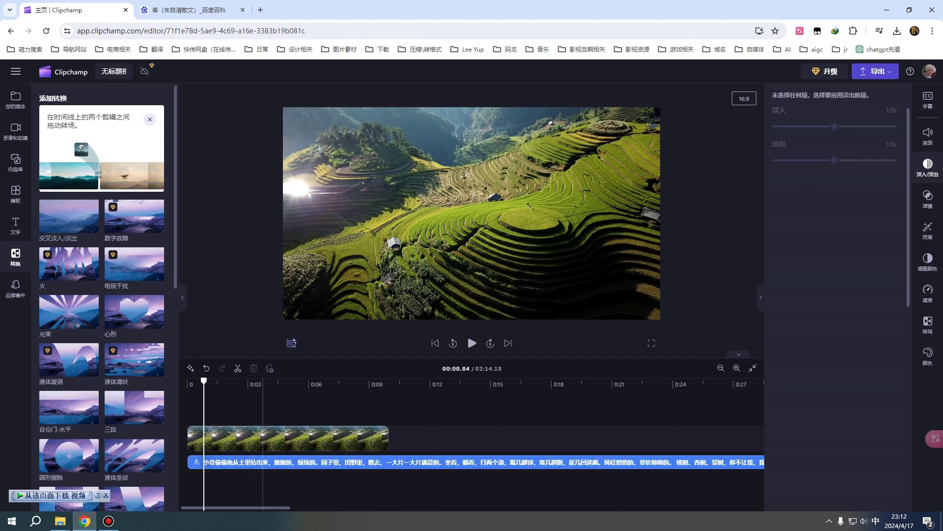
scroll(271, 402, up, 4)
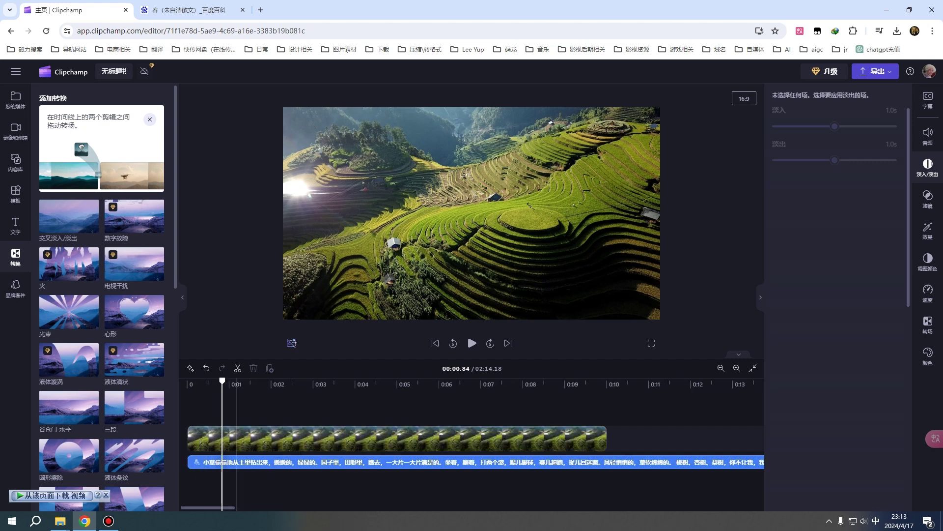
click(276, 438)
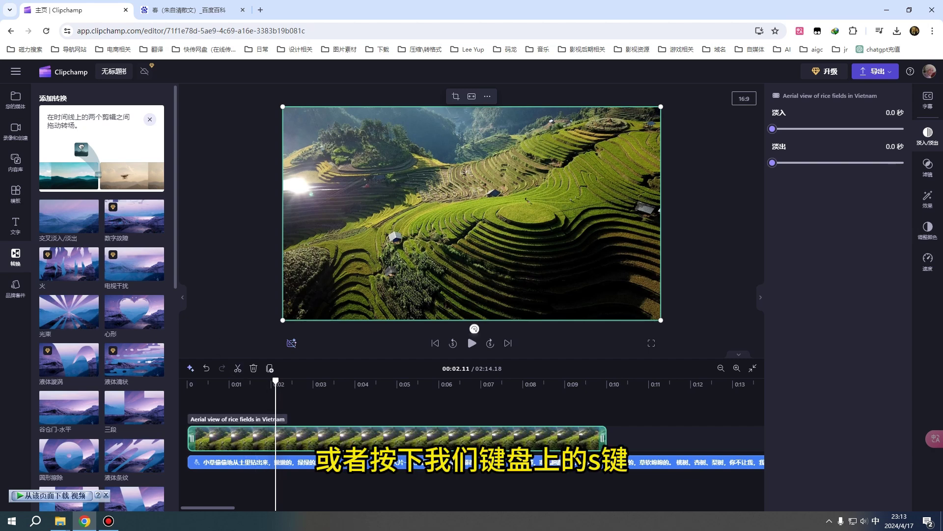
key(s)
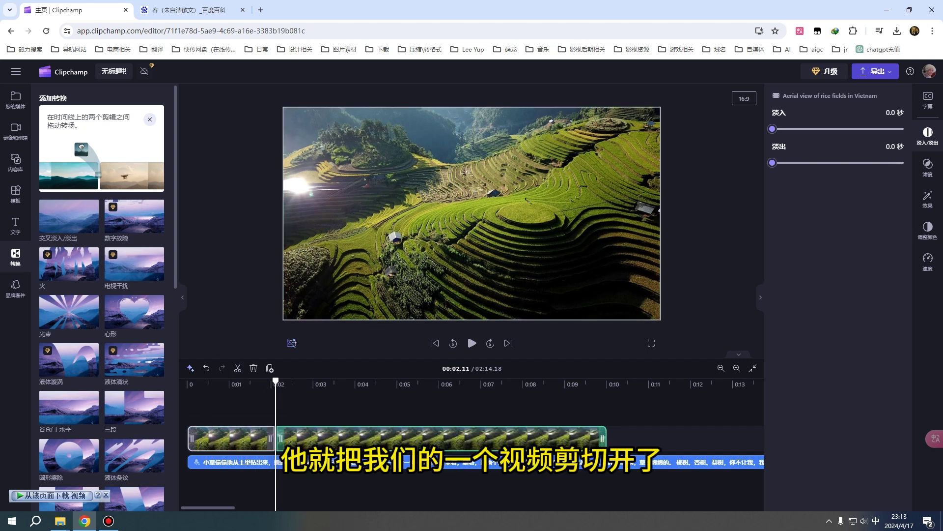
click(442, 437)
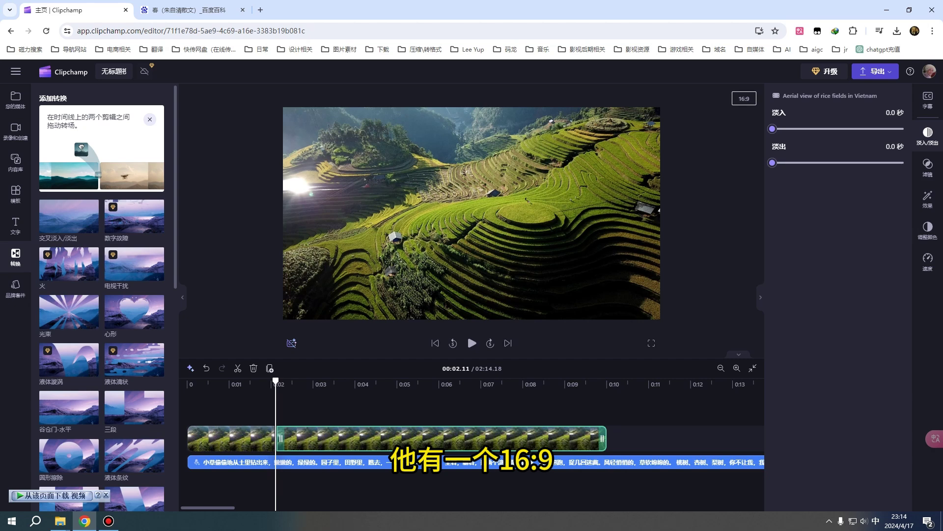
Try the 9:16 aspect ratio for the video and restore the 16:9 format.
click(744, 98)
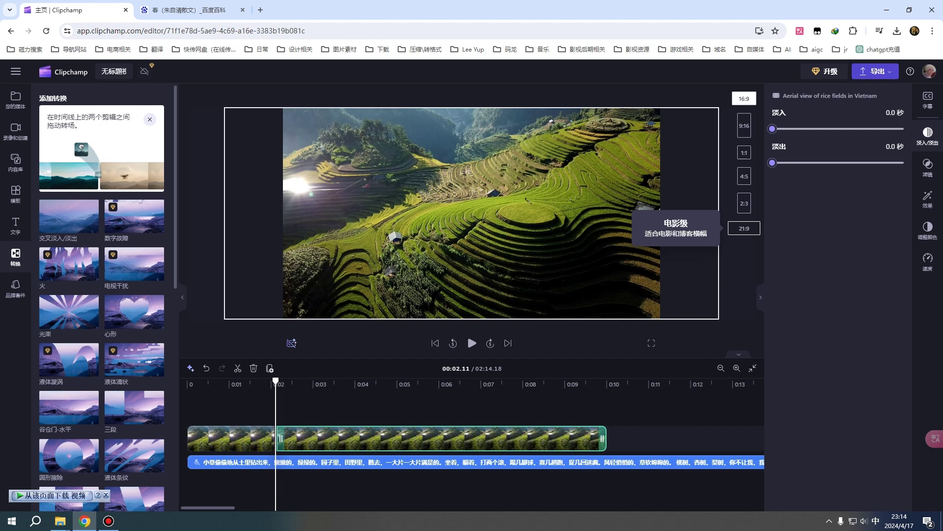
click(744, 126)
click(744, 104)
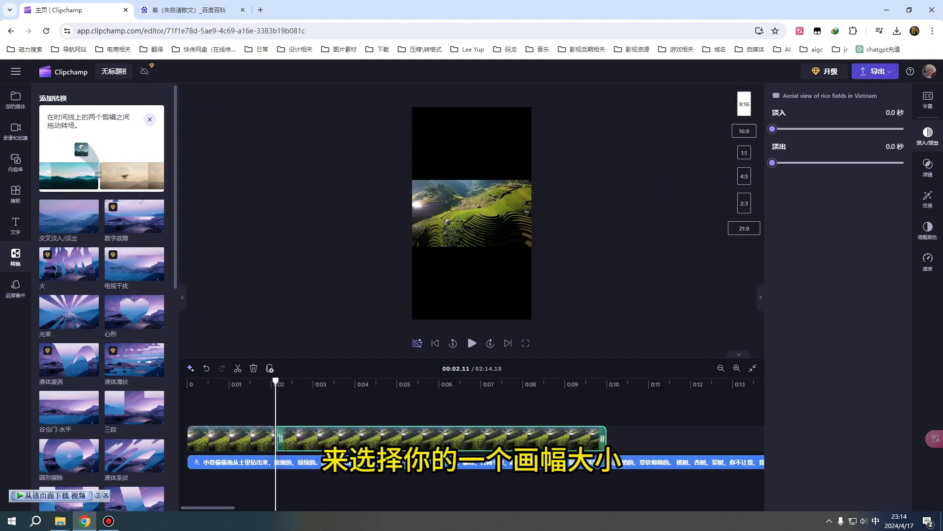
click(744, 131)
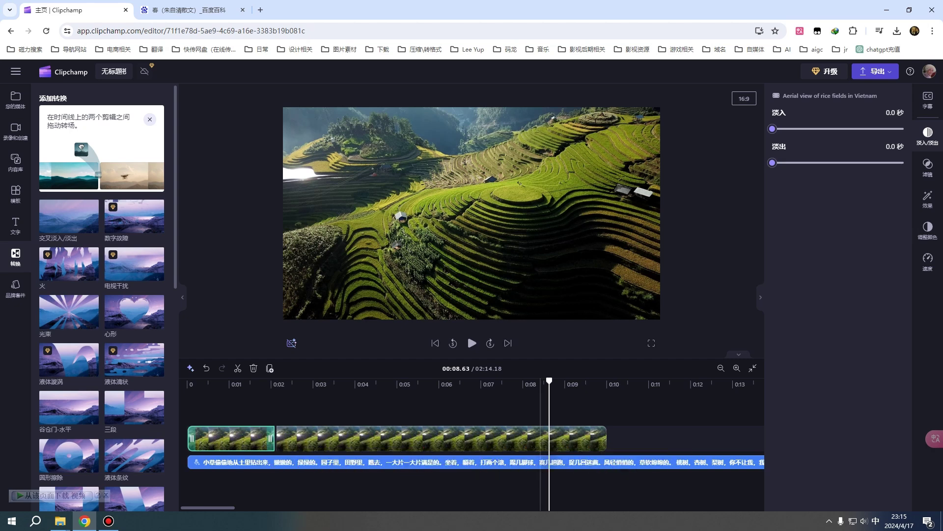
Generate automatic captions for the project with AI transcription, using 中文(普通话，简体) as the language.
click(927, 100)
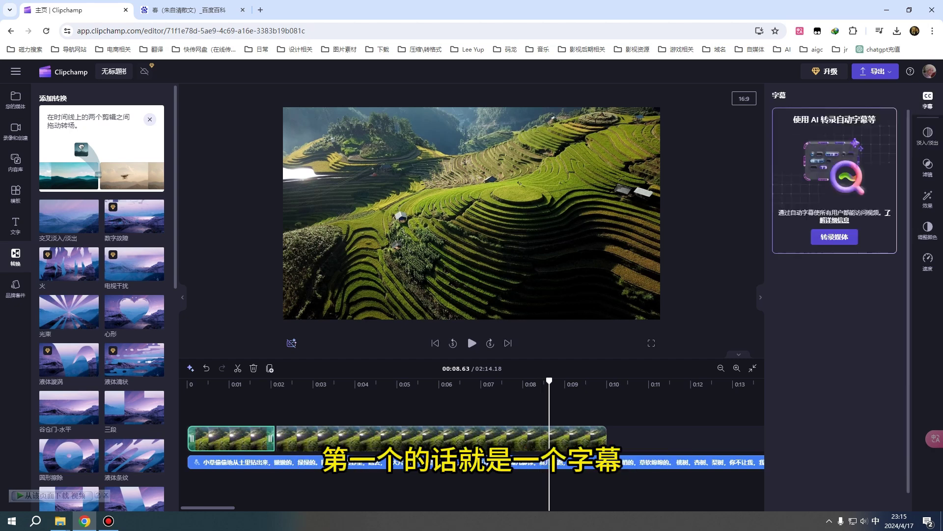
click(595, 462)
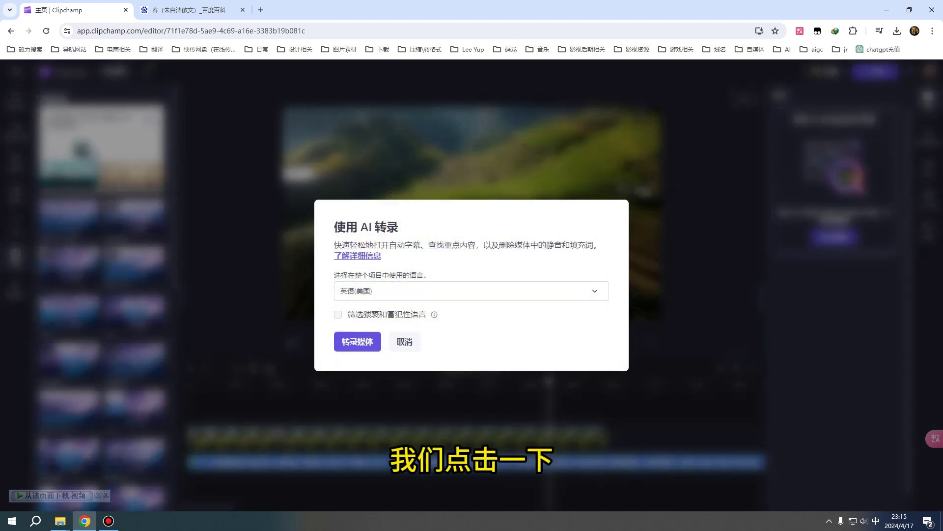
click(471, 290)
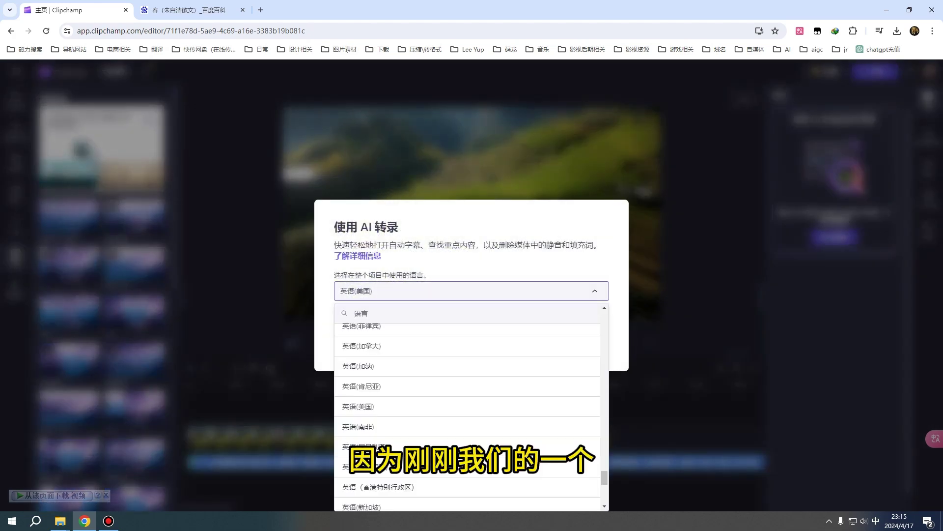
scroll(466, 418, down, 5)
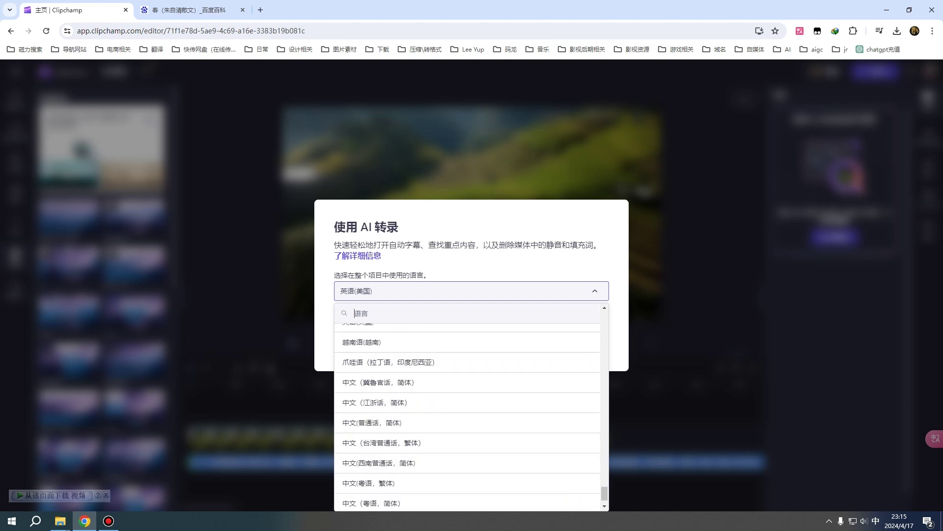
scroll(467, 420, down, 1)
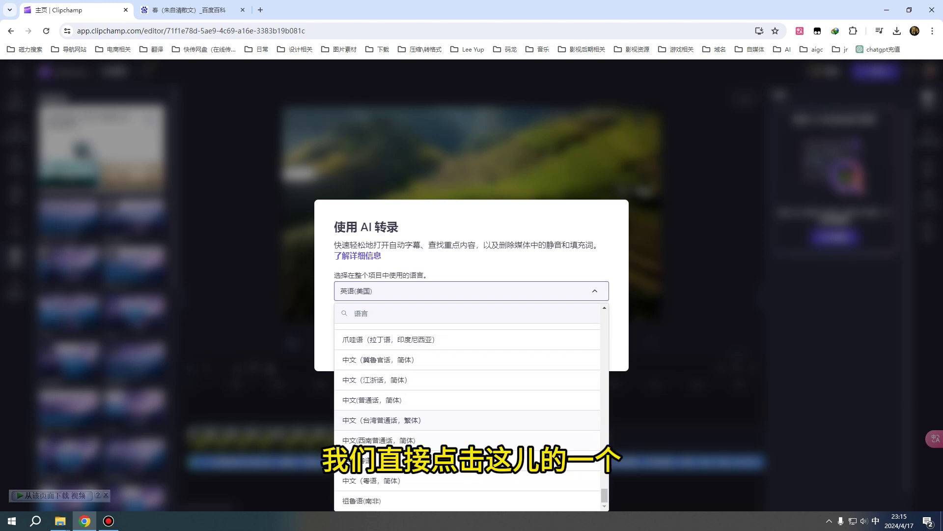
click(372, 400)
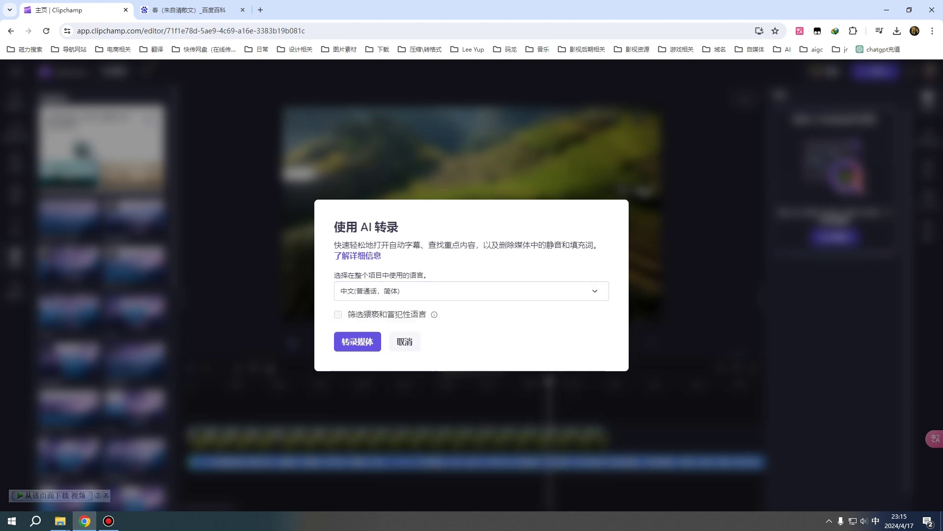
click(358, 342)
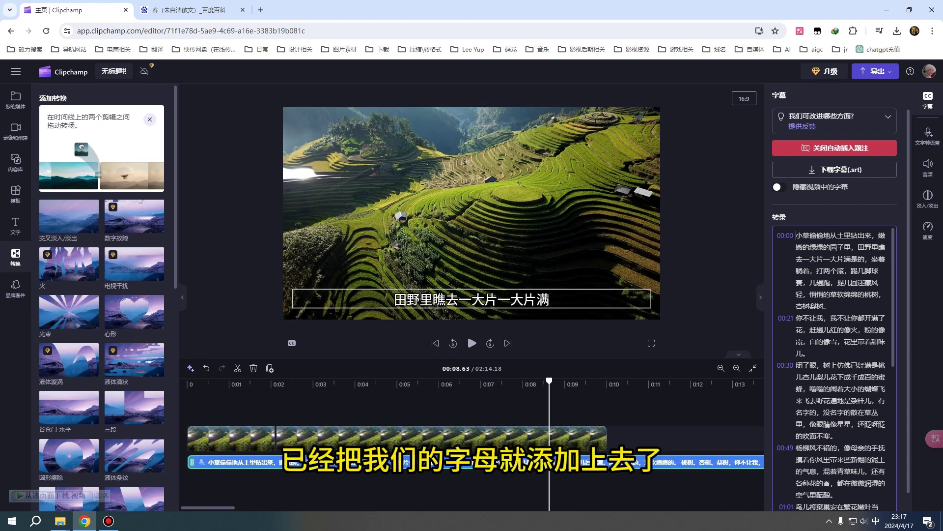
Move the playhead to about 3 seconds, hide the captions in the video and show them again.
drag(549, 381, 316, 381)
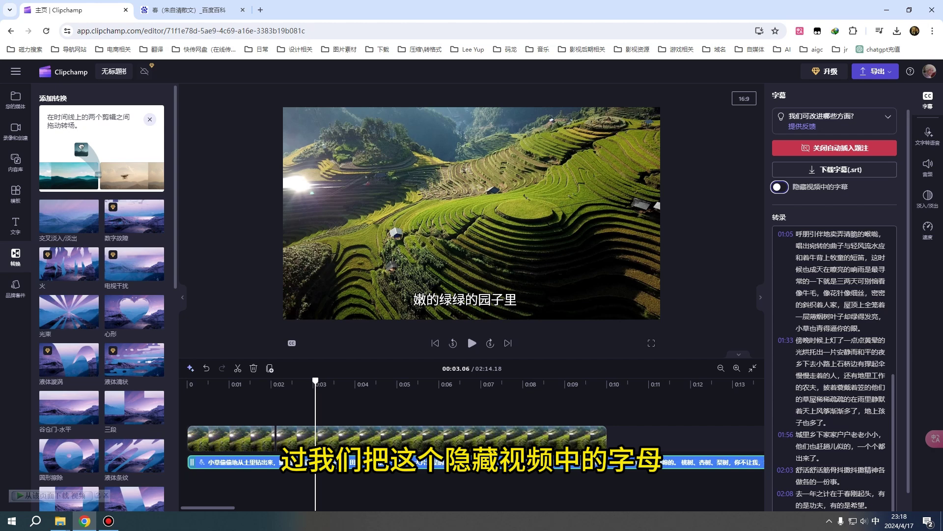
click(780, 187)
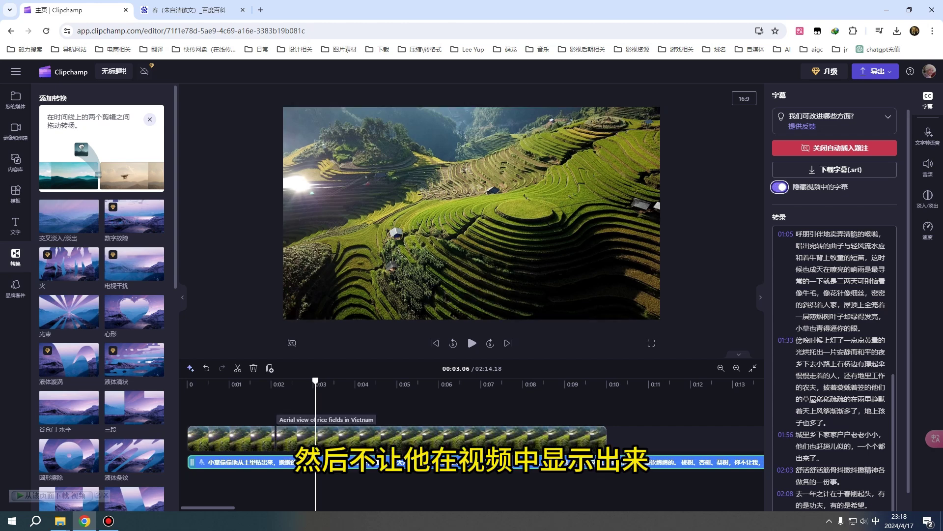
click(780, 186)
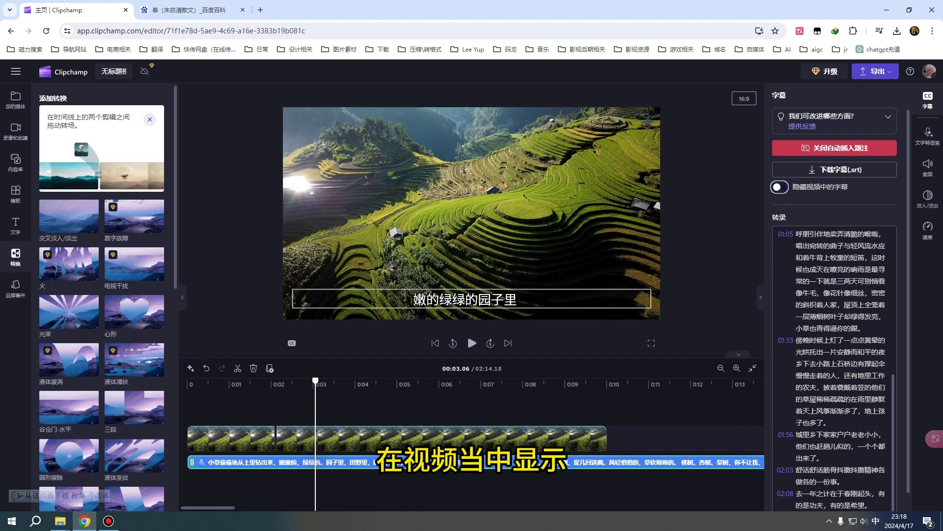
View the narration's text-to-speech settings and add a new text-to-speech clip at the playhead.
click(929, 133)
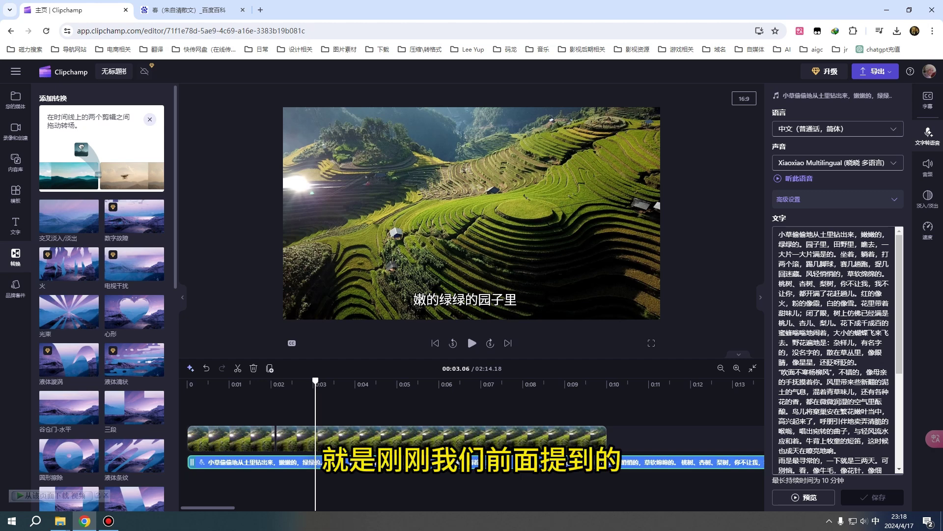
click(15, 132)
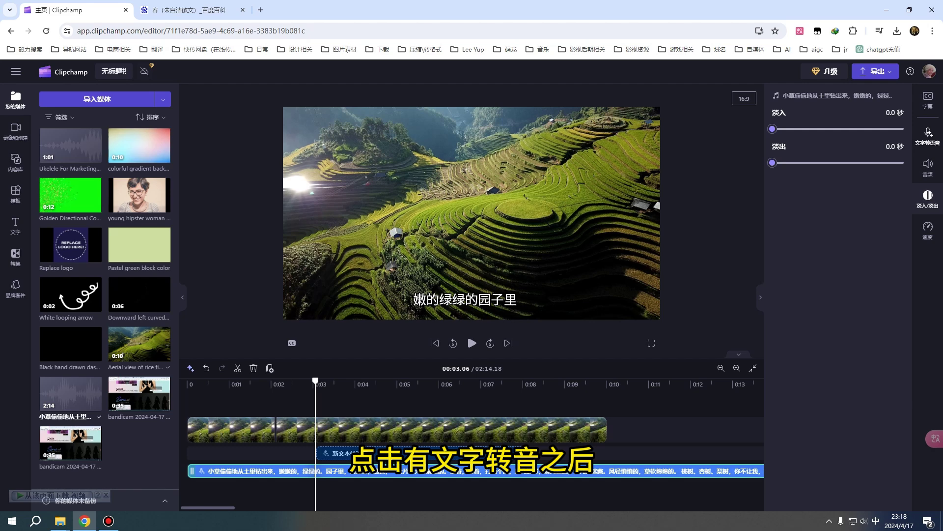
Lower the narration's volume to 93% and view its fade and speed settings.
click(928, 167)
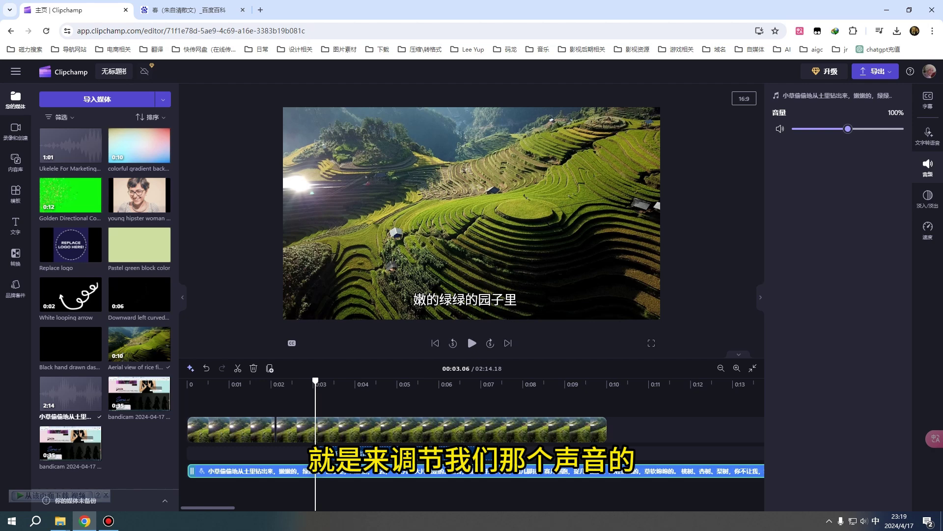
mouse_move(848, 128)
mouse_down()
mouse_move(866, 129)
mouse_move(830, 128)
mouse_move(844, 128)
mouse_up()
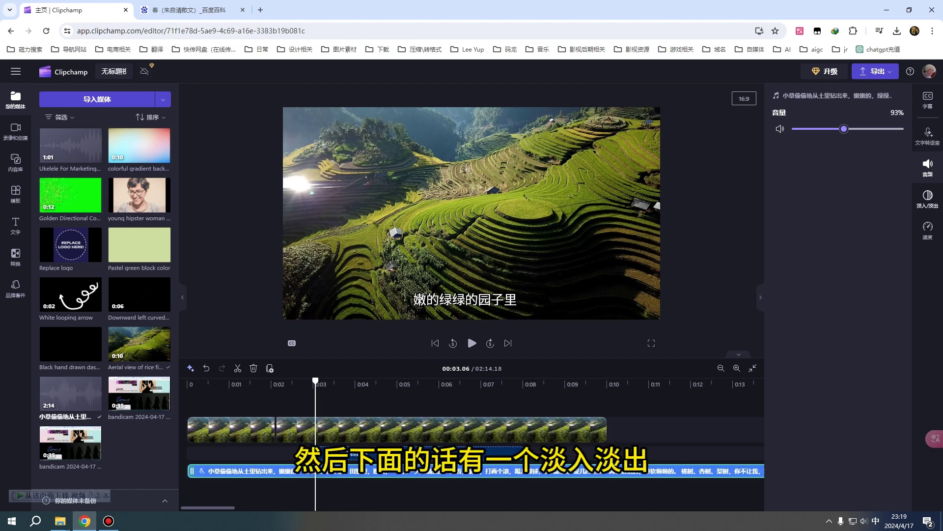
click(928, 199)
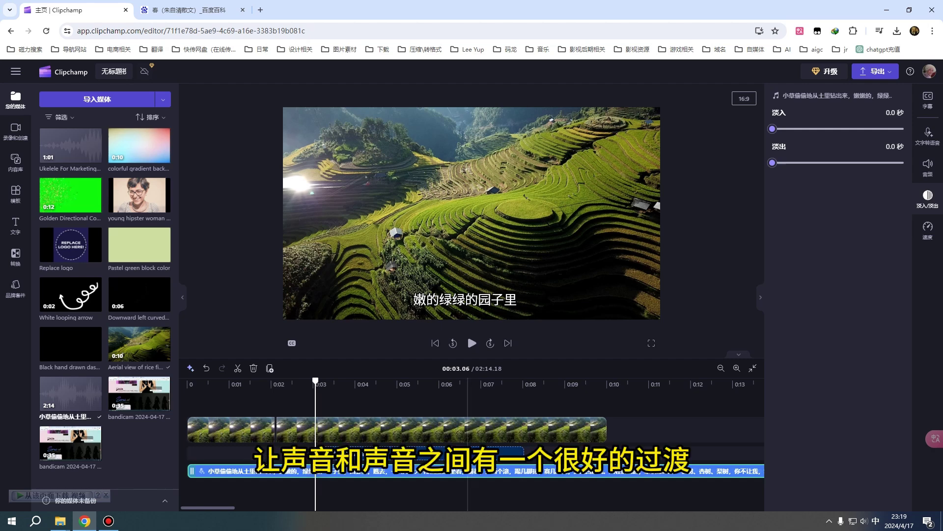
click(928, 230)
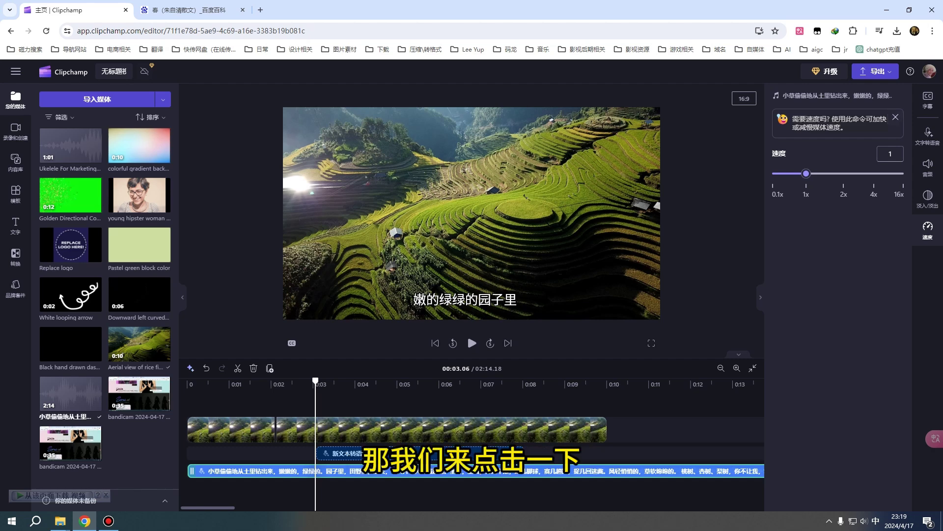
Apply the 活力博主 filter to the second rice fields clip, adjust its intensity and view the clip's speed settings.
click(442, 429)
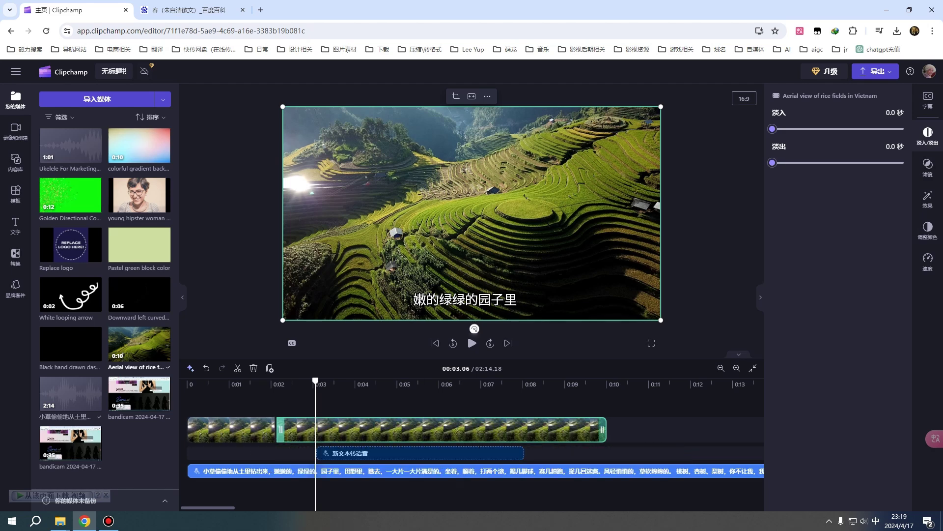
mouse_move(275, 429)
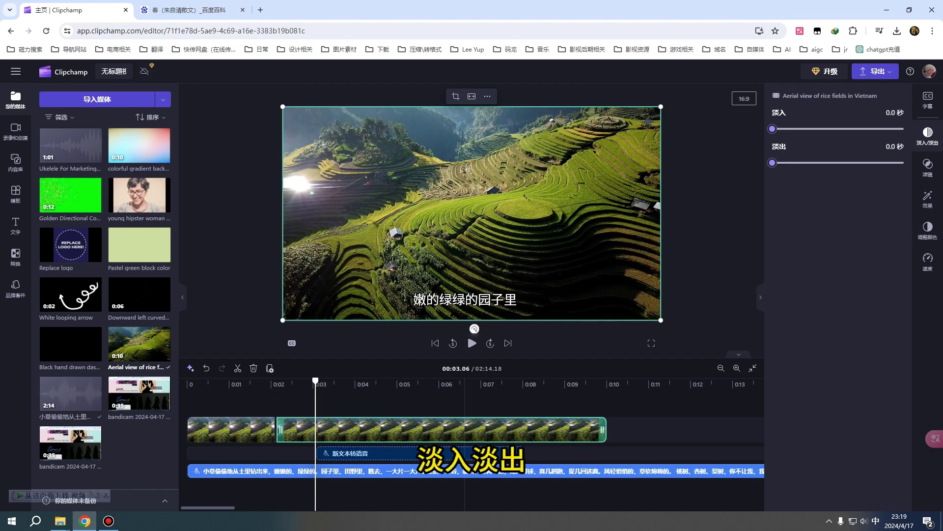
click(928, 166)
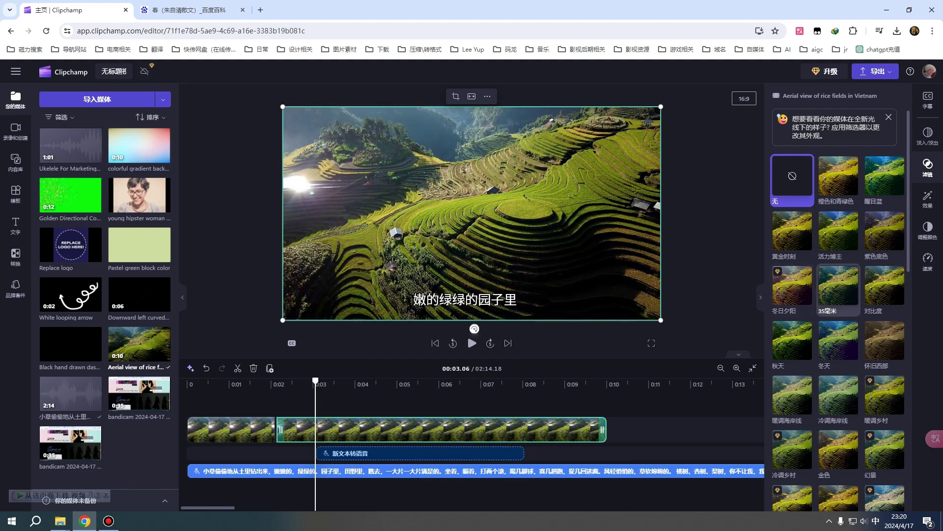
scroll(839, 310, down, 10)
scroll(839, 231, up, 10)
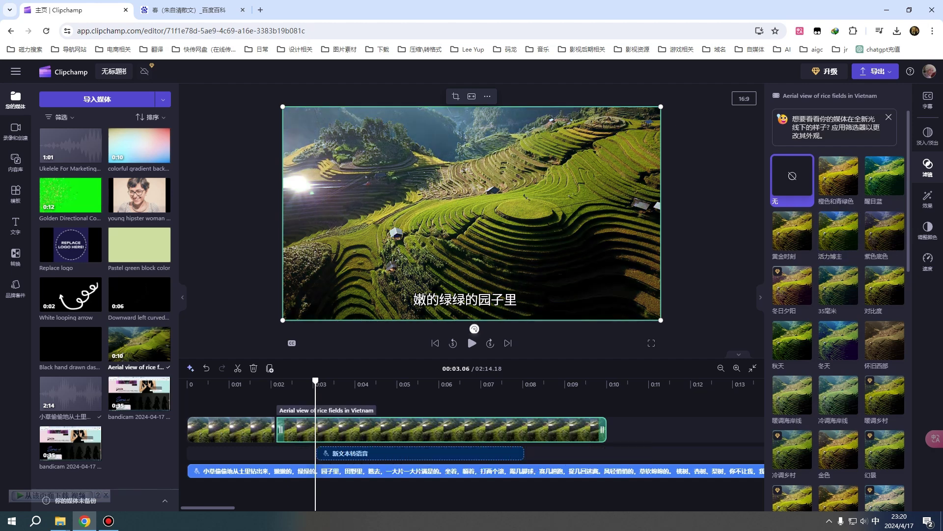
click(839, 231)
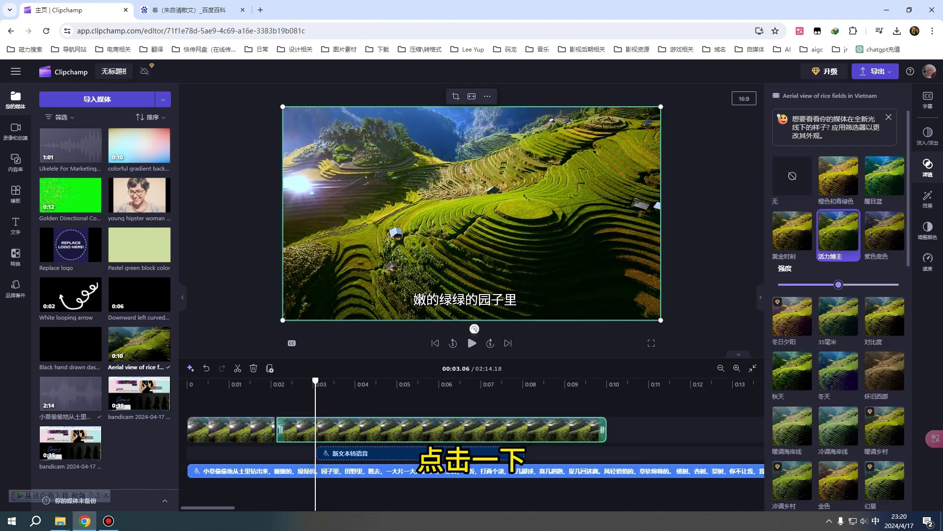
mouse_move(839, 284)
mouse_down()
mouse_move(883, 285)
mouse_move(778, 285)
mouse_move(900, 284)
mouse_move(837, 285)
mouse_up()
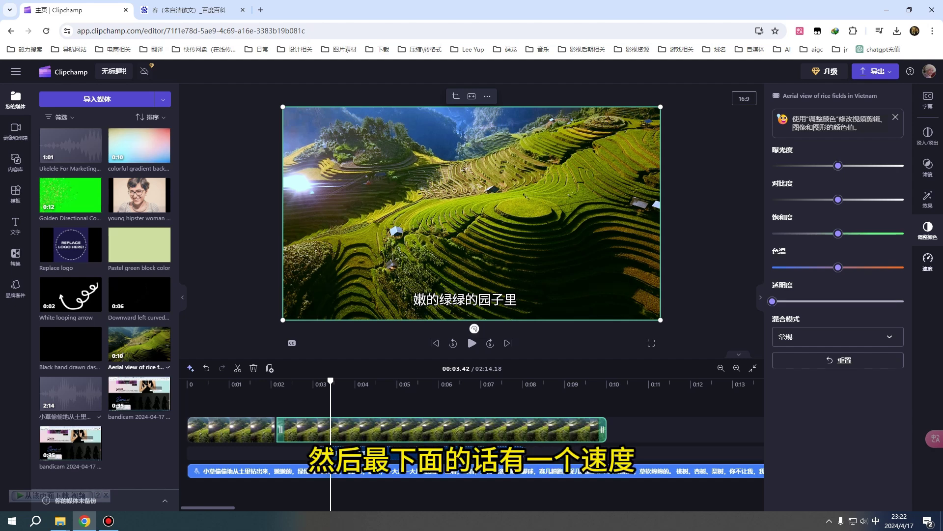
click(928, 259)
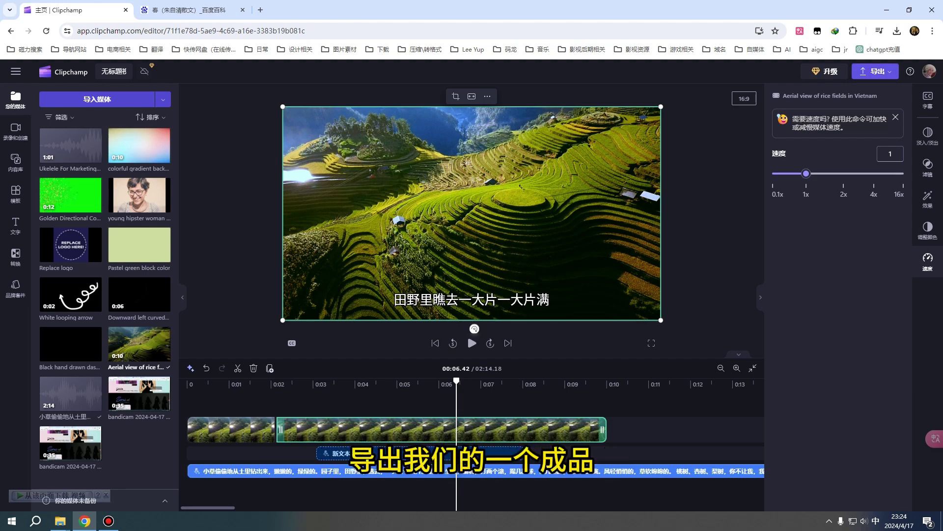
Export the video at 1080p, viewing the options for fixing visual gaps but continuing without removing them.
click(875, 71)
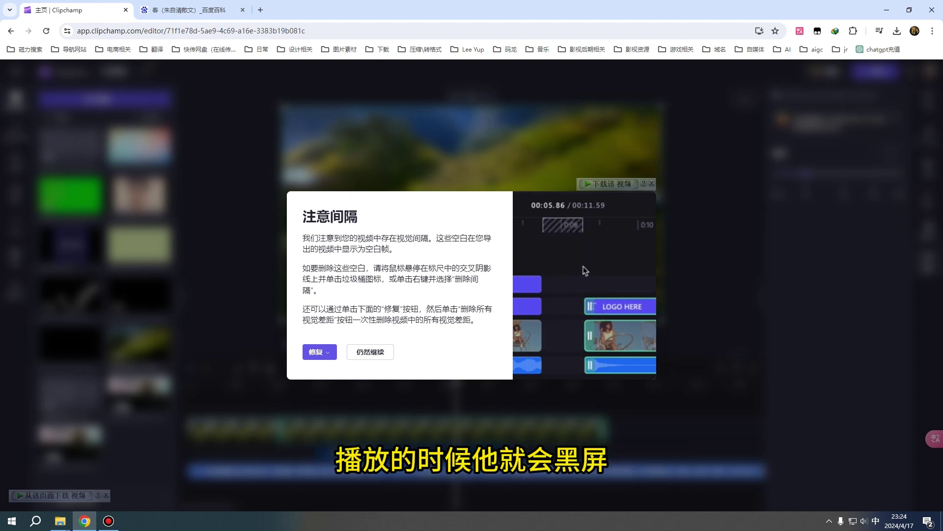
click(320, 352)
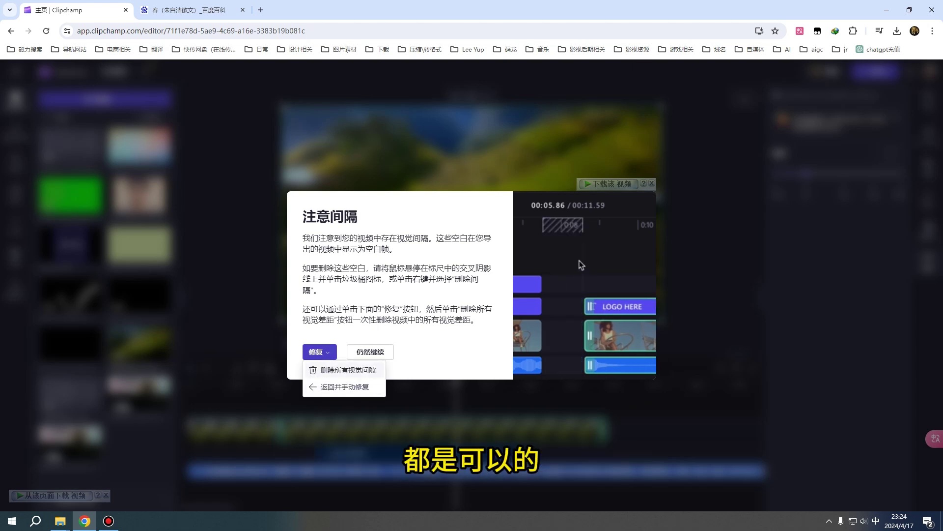
key(Escape)
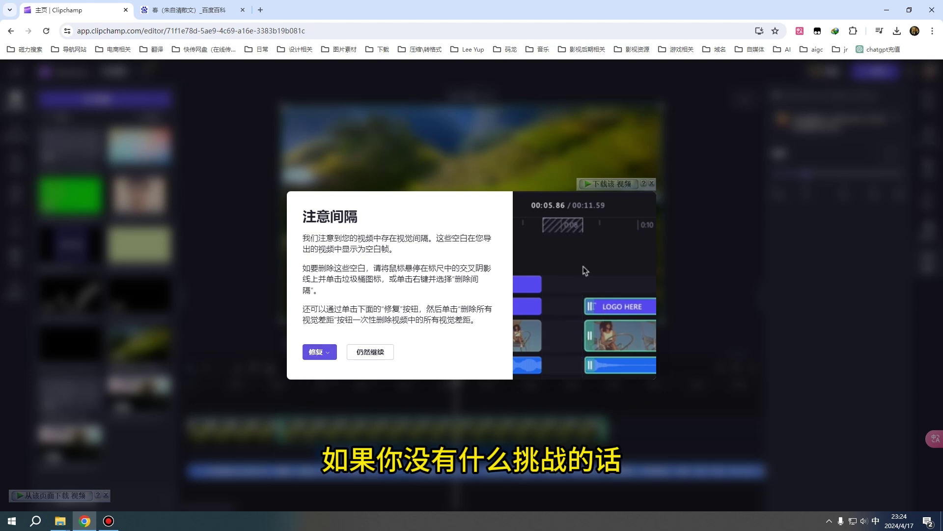
click(370, 352)
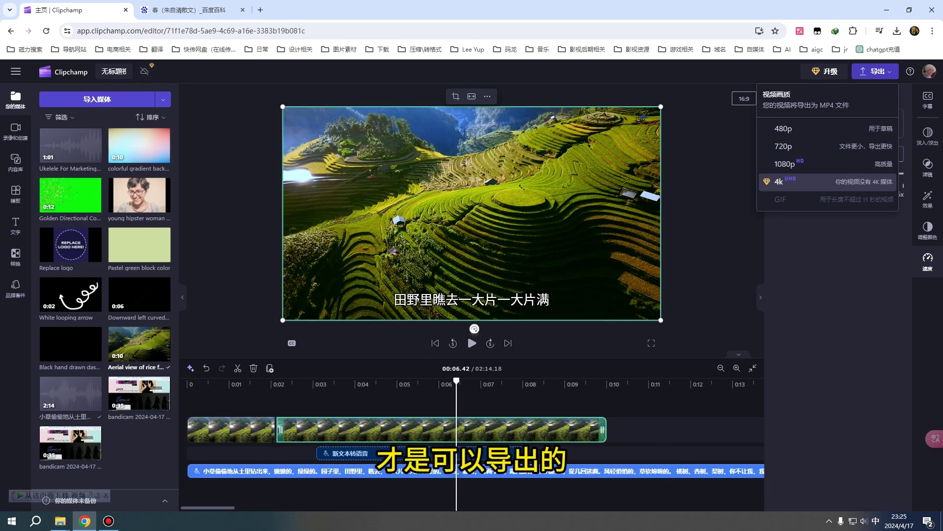
click(785, 164)
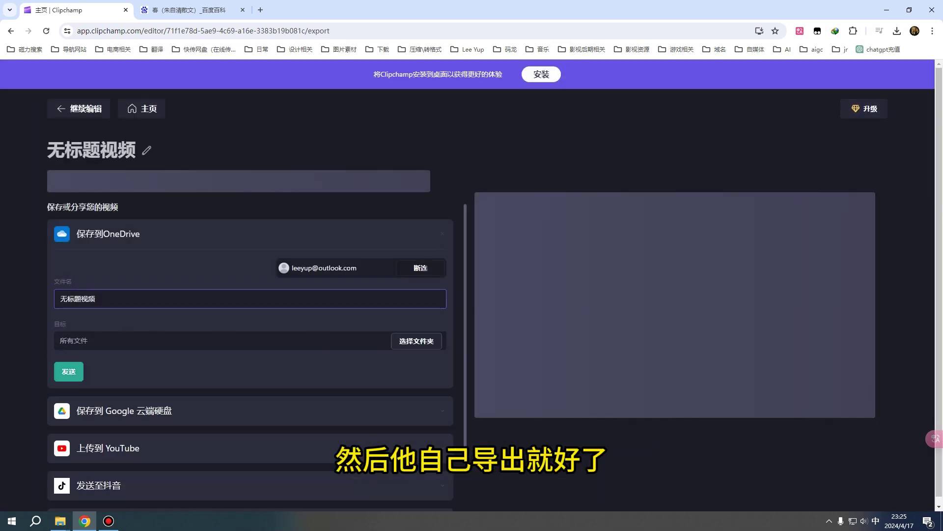